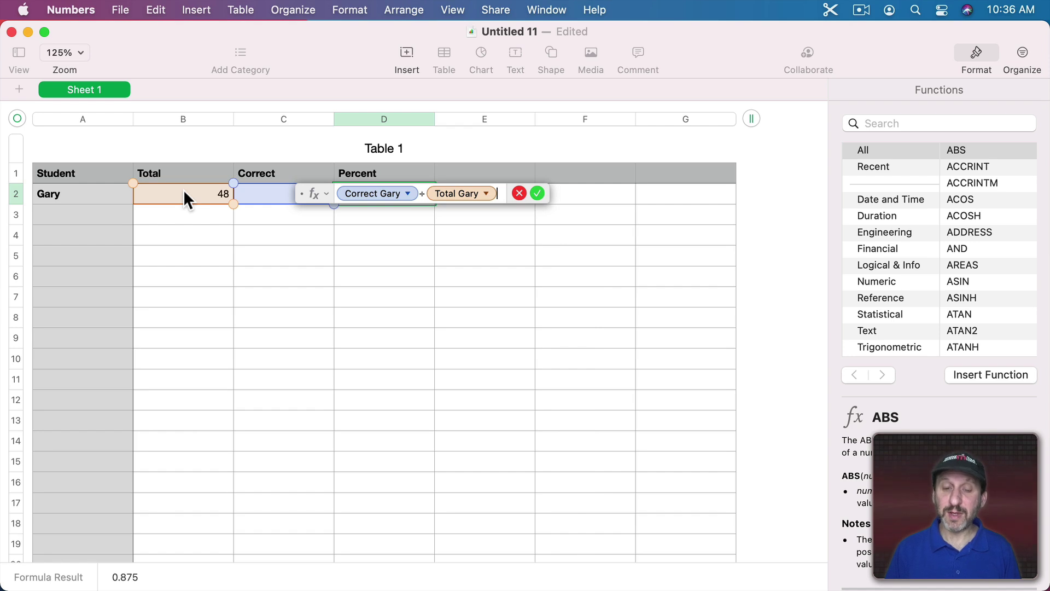
# Commit the Correct ÷ Total formula in cell D2 and format the cell as Percentage
pyautogui.press('Return')
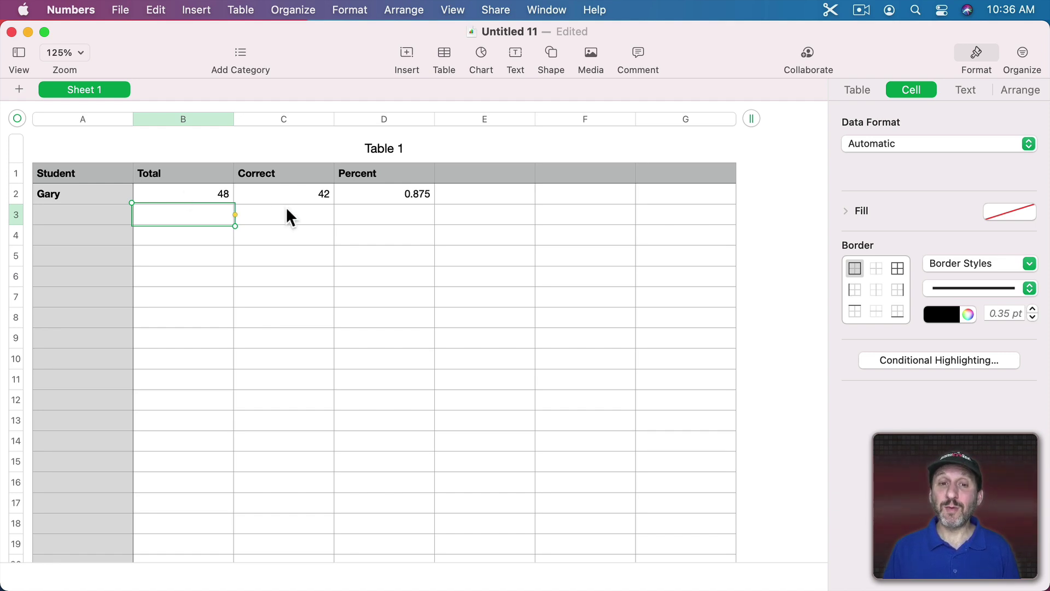
pyautogui.click(377, 193)
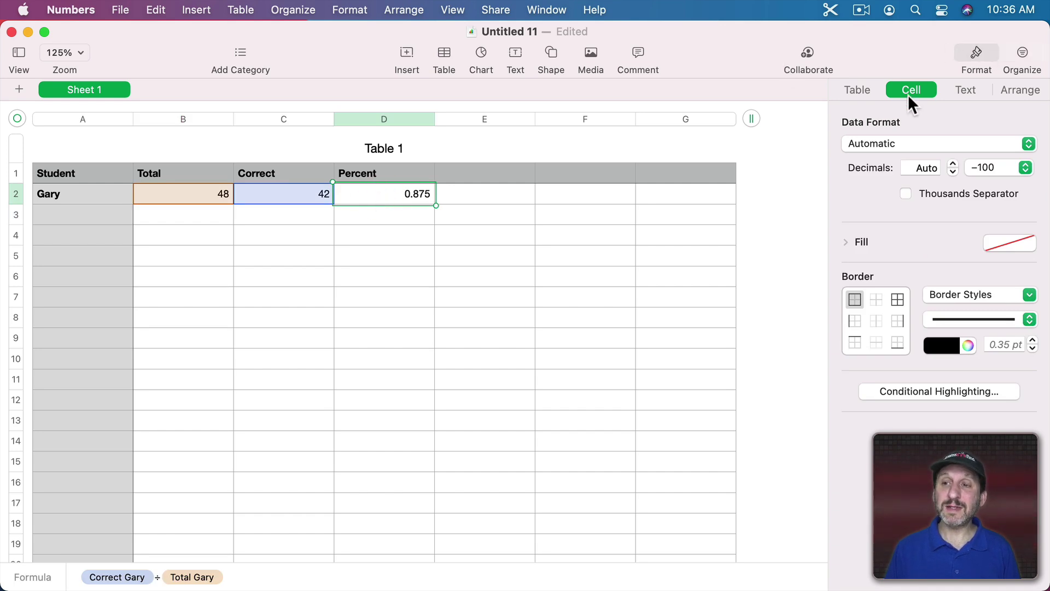
pyautogui.click(888, 144)
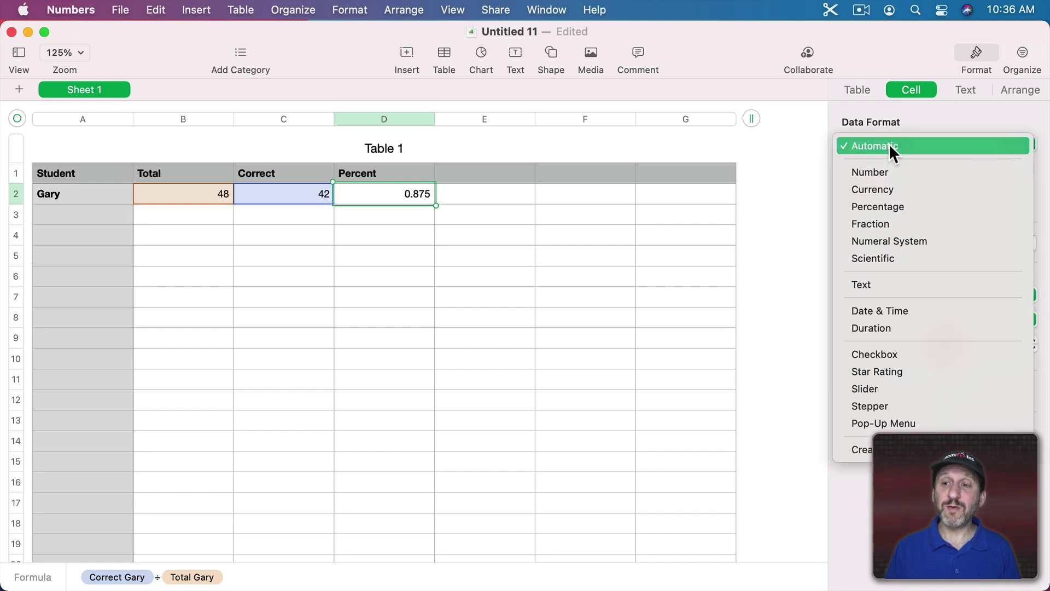
pyautogui.click(885, 206)
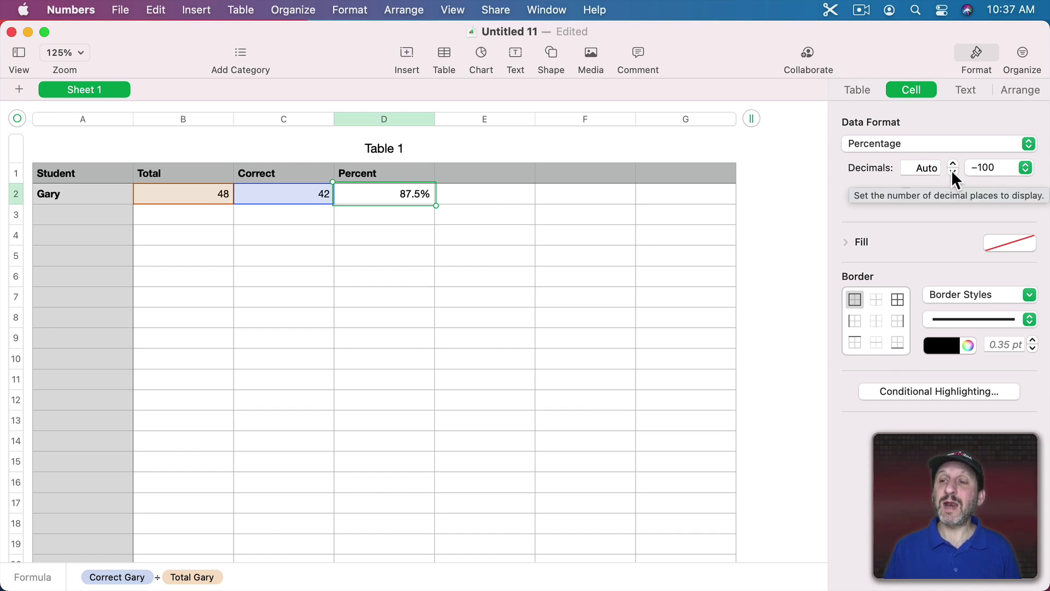
# Try two and zero decimal places for the percentage in D2, and return the decimals to Auto
pyautogui.click(932, 167)
pyautogui.write('2')
pyautogui.press('Return')
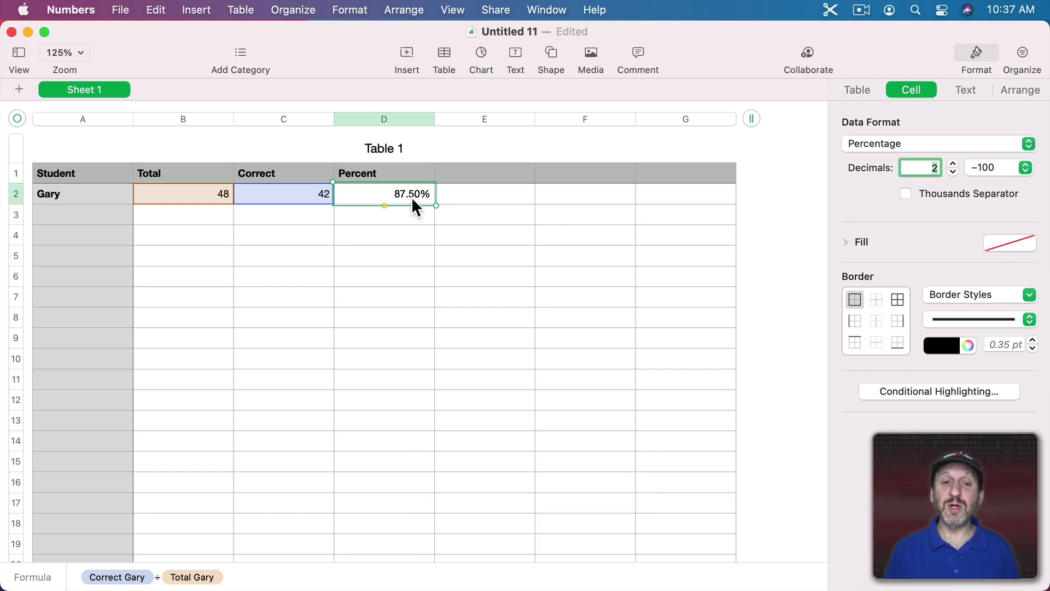
pyautogui.click(932, 168)
pyautogui.write('0')
pyautogui.press('Return')
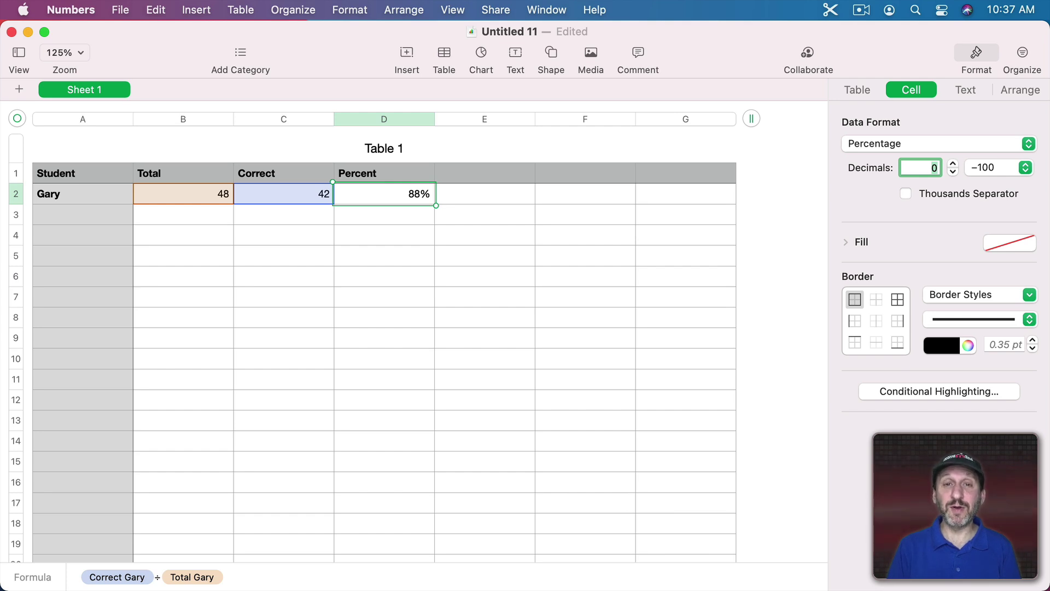
pyautogui.press('Down')
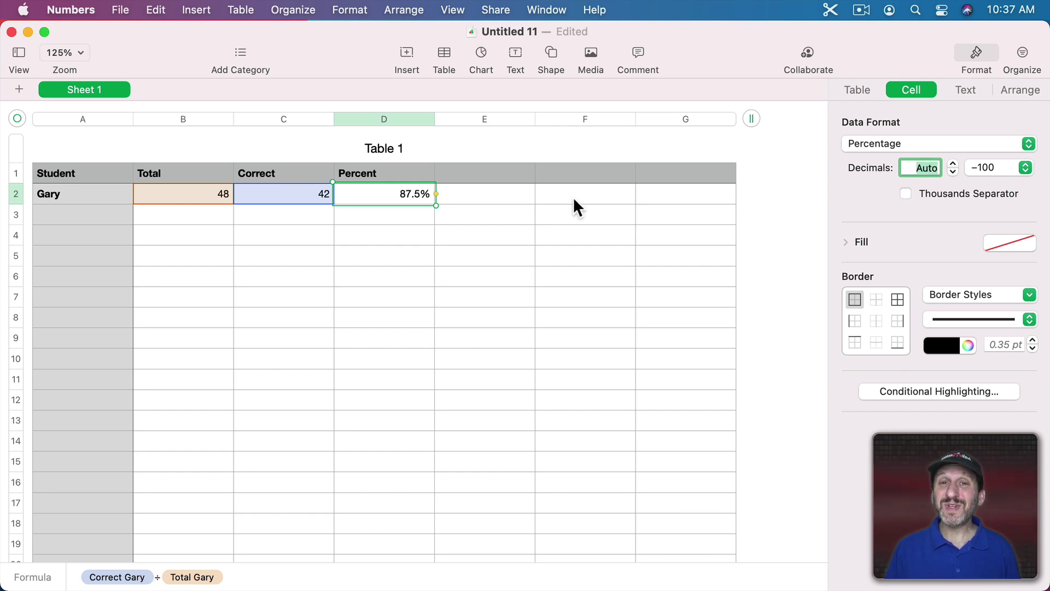
# Enter 75 in cell F2
pyautogui.click(573, 196)
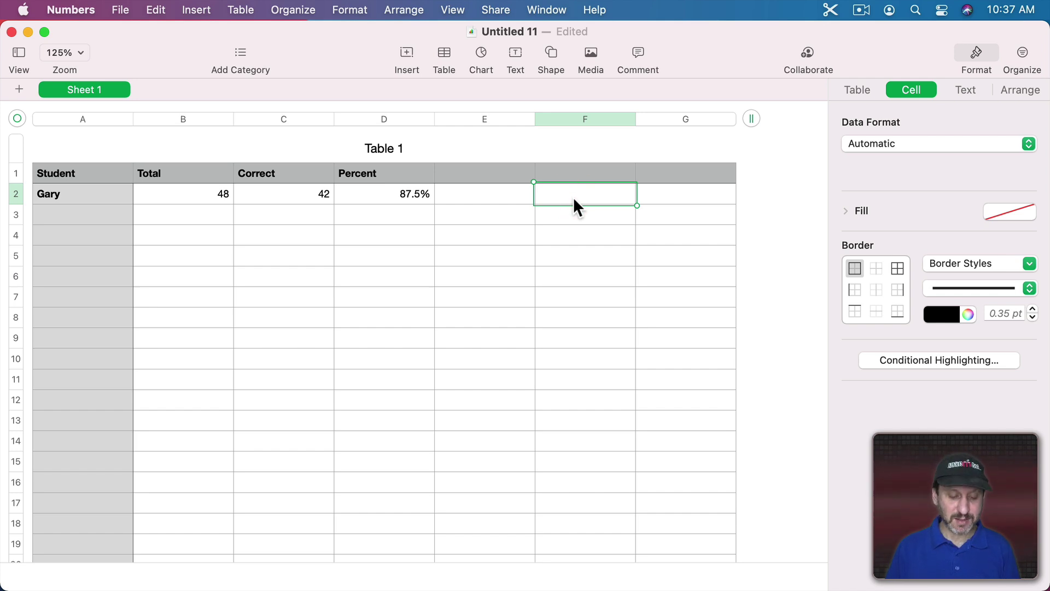
pyautogui.write('75')
pyautogui.press('Return')
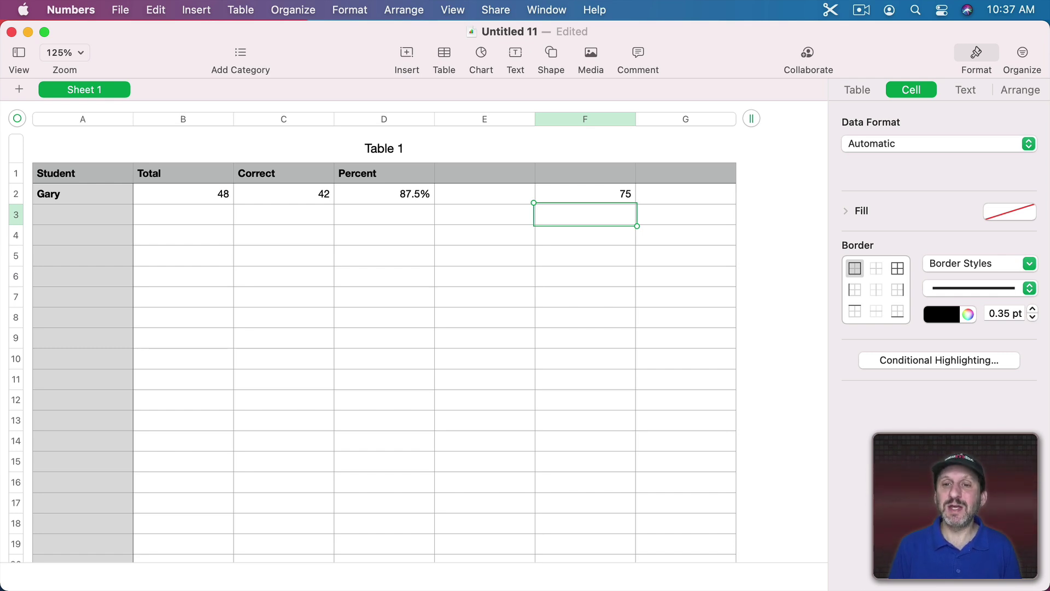
# Replace the content of cell F2 with 0.75 and format the cell as Percentage
pyautogui.press('Up')
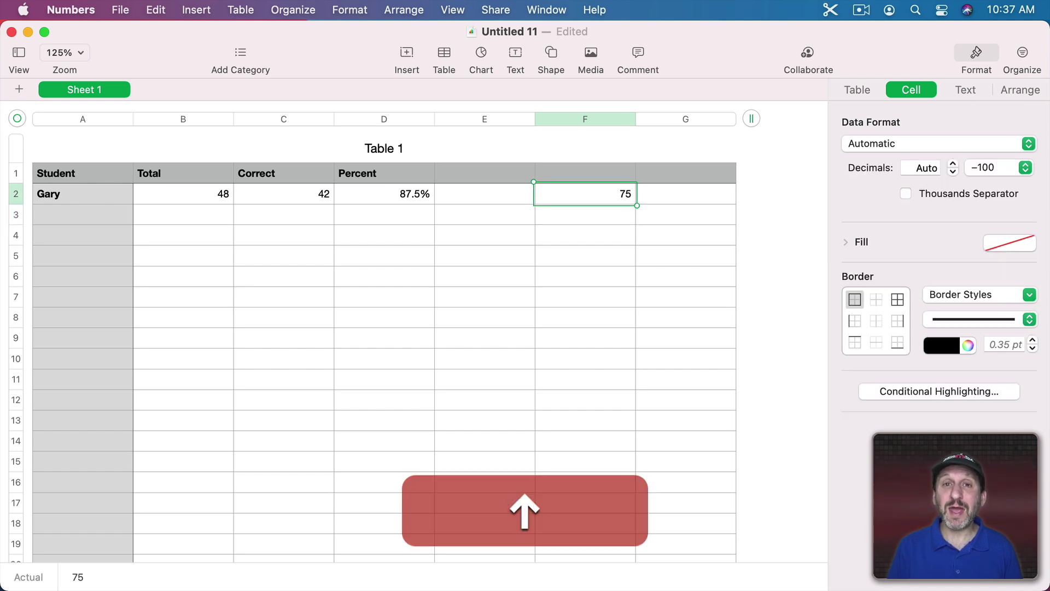
pyautogui.press('BackSpace')
pyautogui.write('0.75')
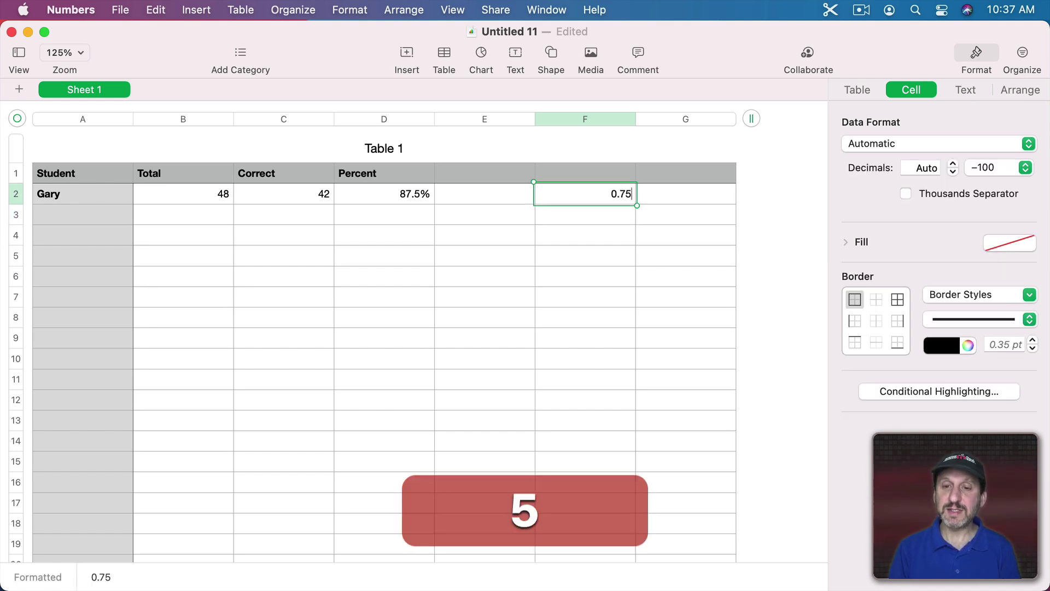
pyautogui.press('Return')
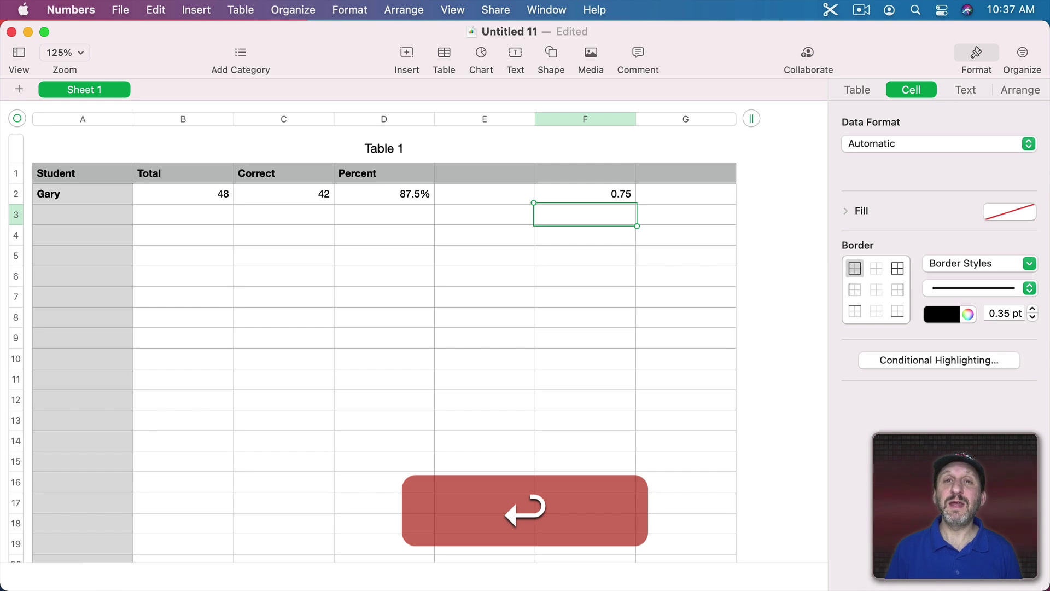
pyautogui.press('Up')
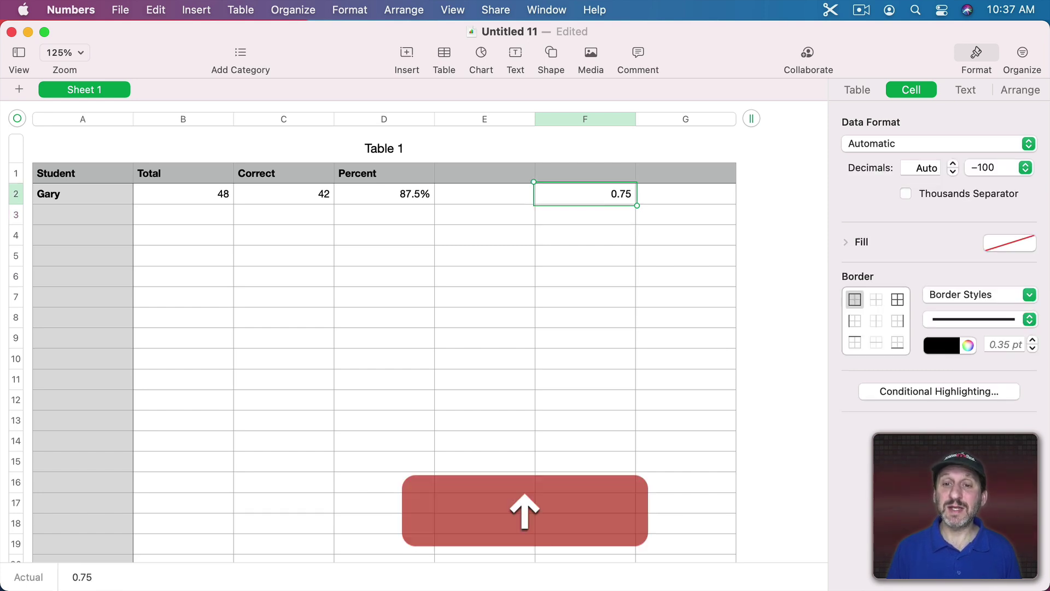
pyautogui.click(887, 143)
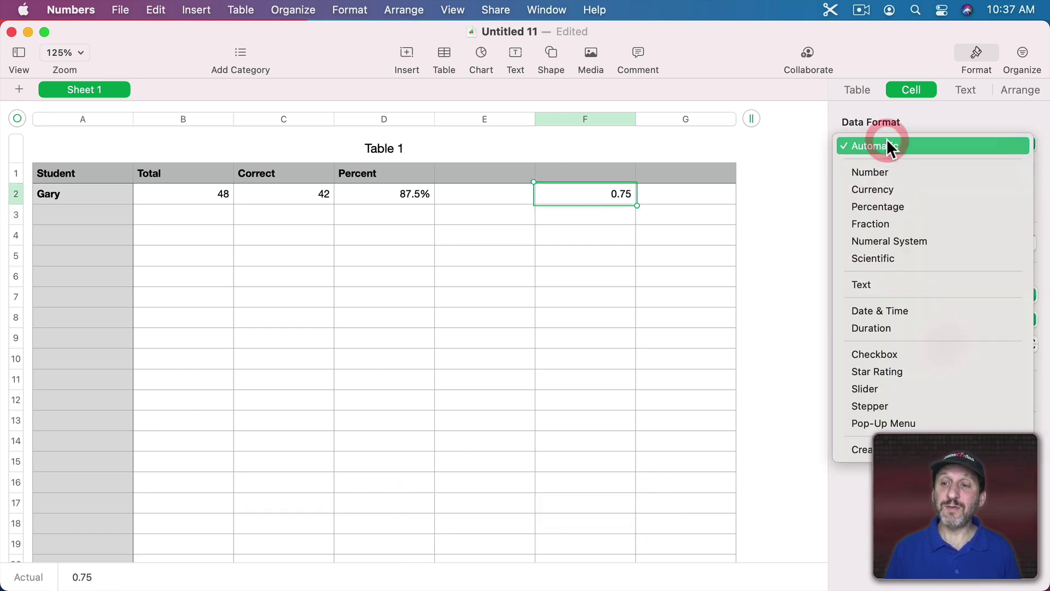
pyautogui.click(884, 207)
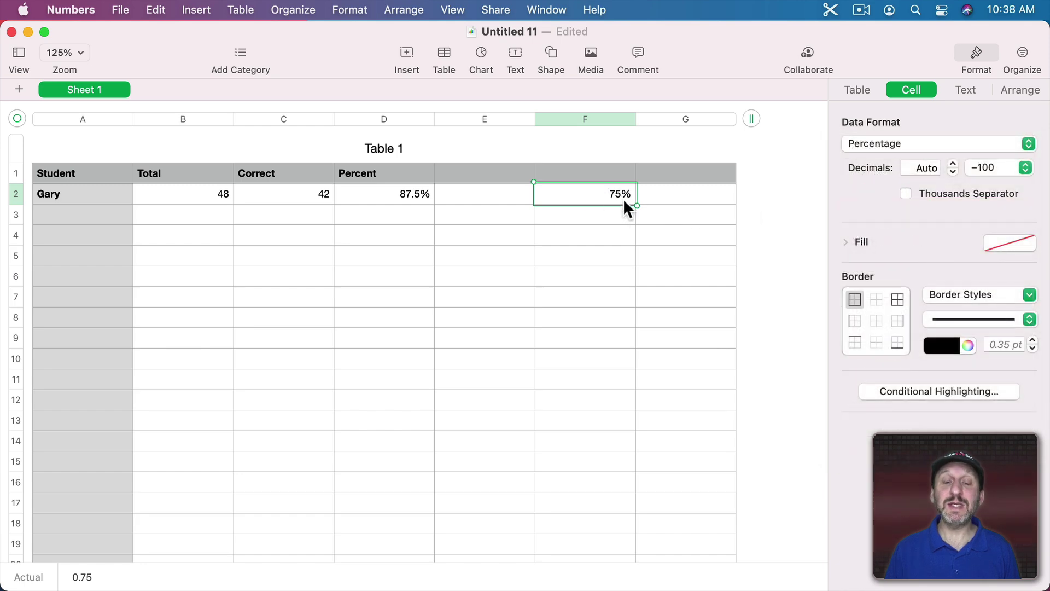
# Undo the percentage format on cell F2 and replace its content with 75%
pyautogui.press('super+z')
pyautogui.press('BackSpace')
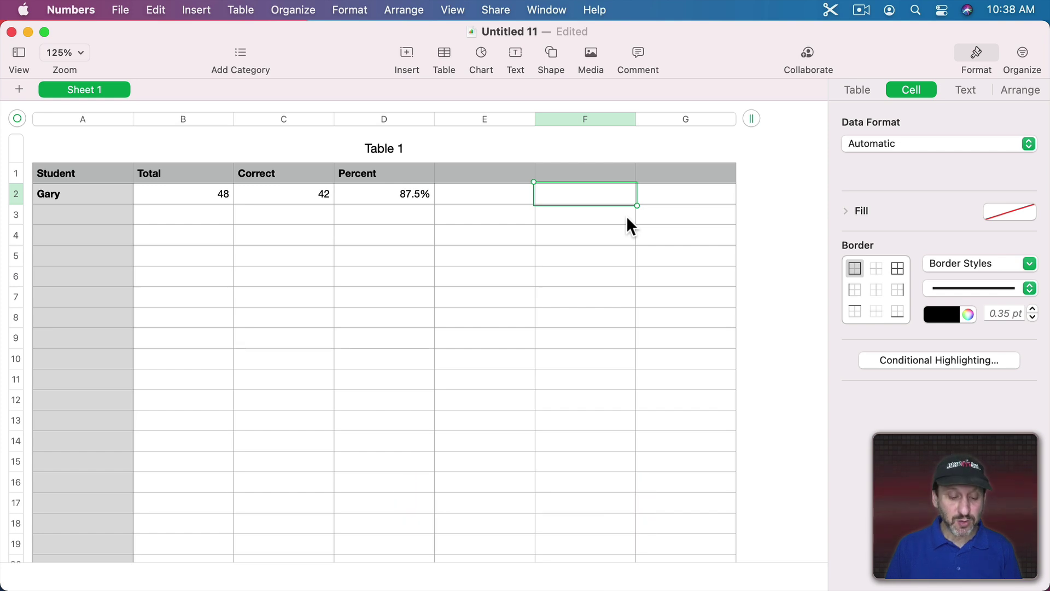
pyautogui.write('75')
pyautogui.press('shift')
pyautogui.write('%')
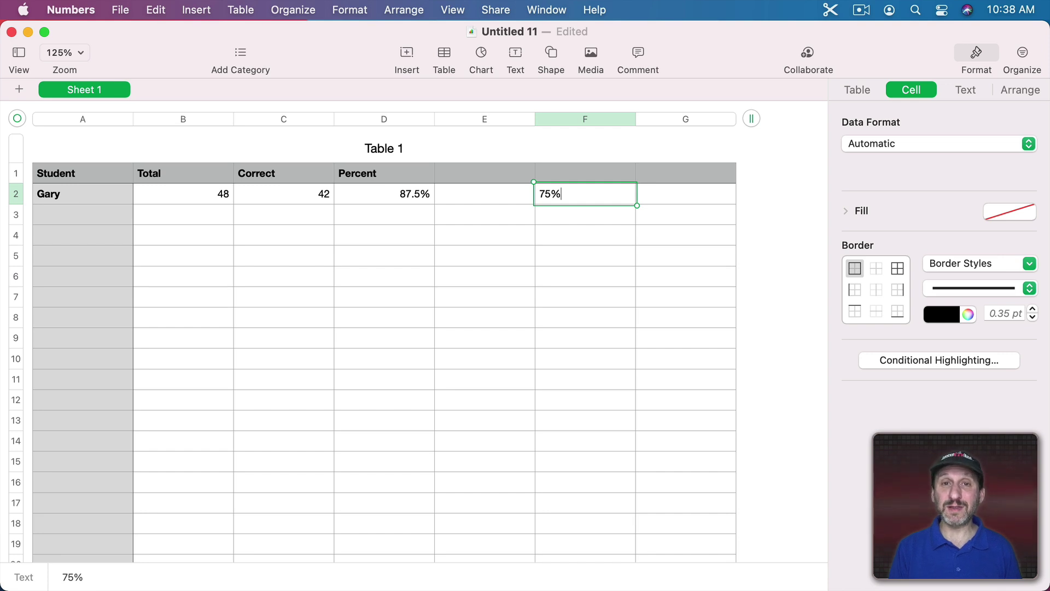
pyautogui.press('Return')
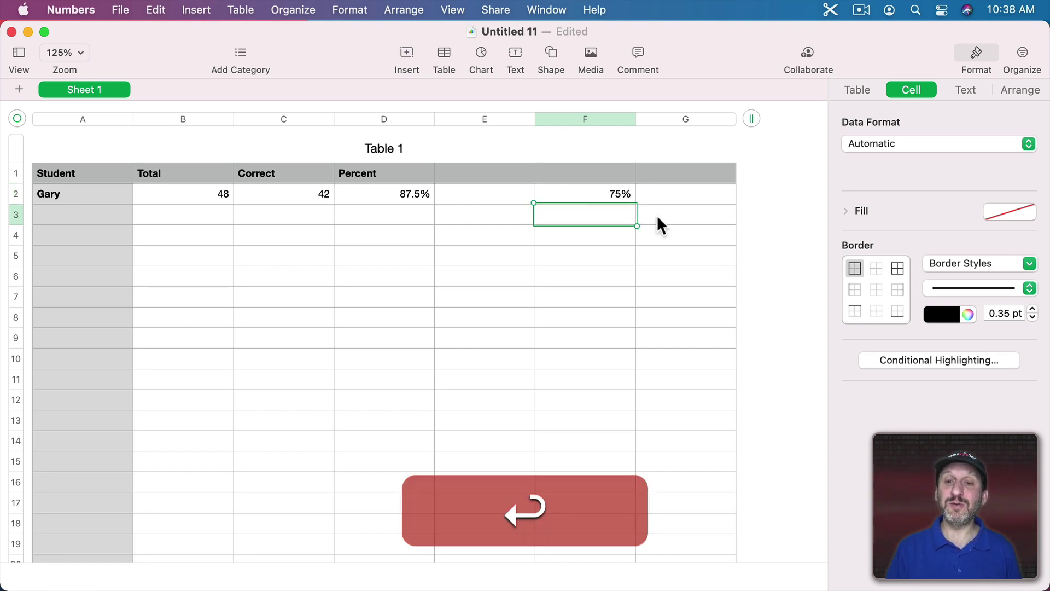
pyautogui.click(622, 195)
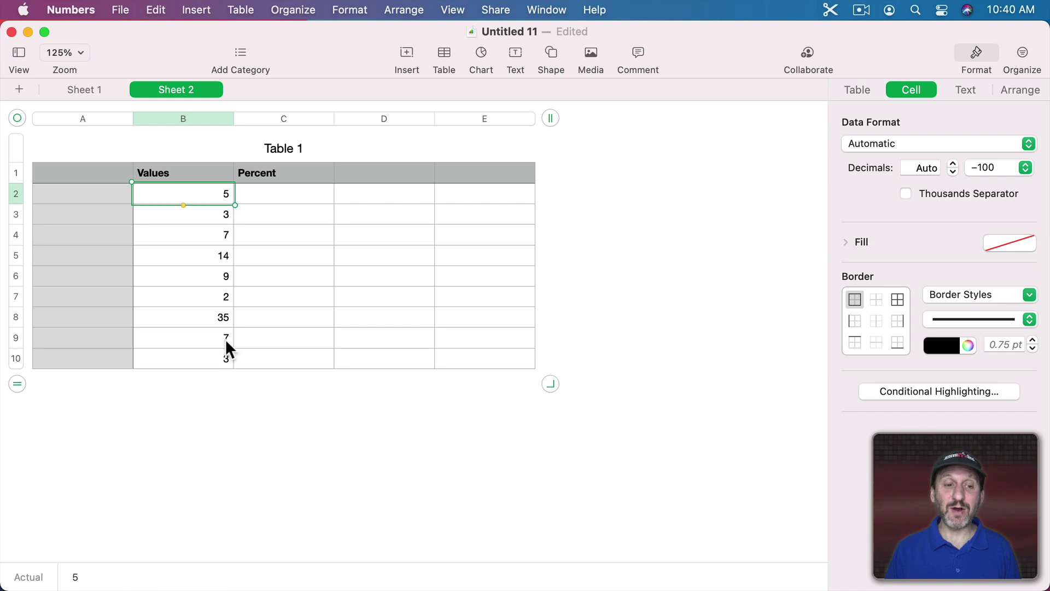
# On Sheet 2, enter a formula in C2 that divides B2 by the SUM of the whole Values column
pyautogui.click(278, 198)
pyautogui.write('=')
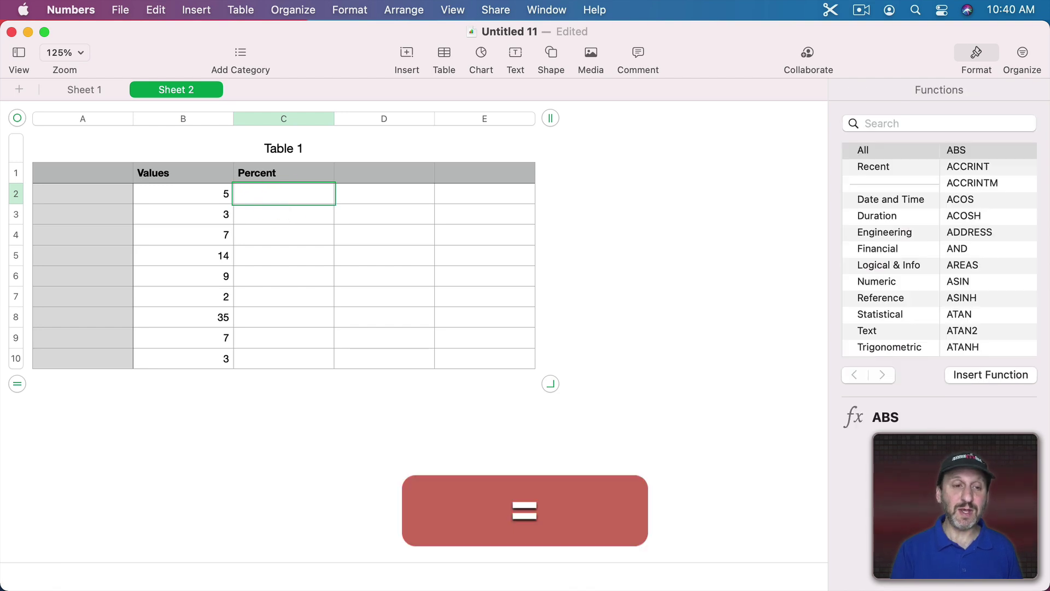
pyautogui.click(153, 192)
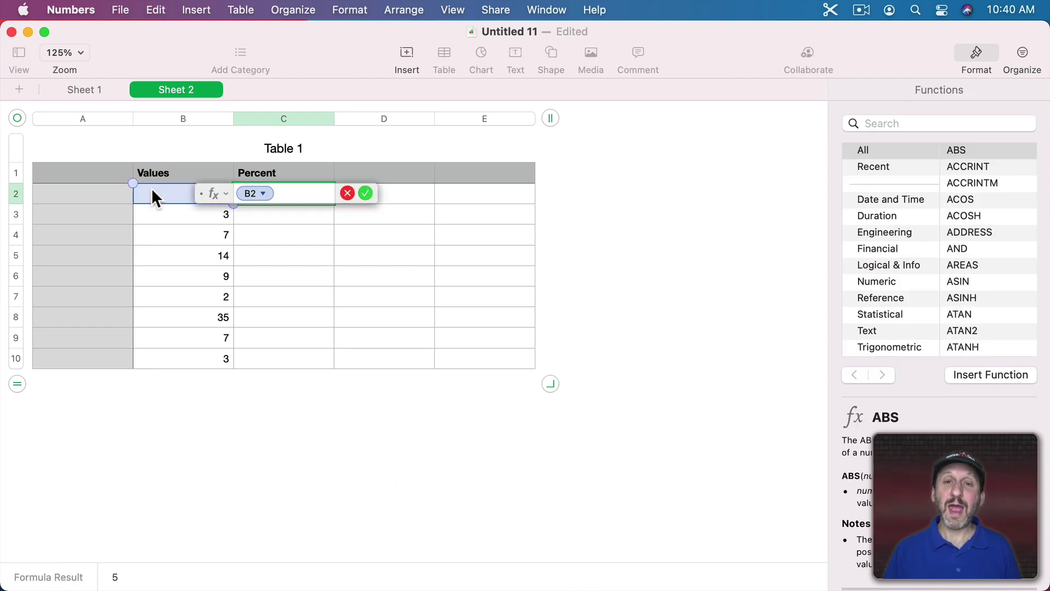
pyautogui.write('/')
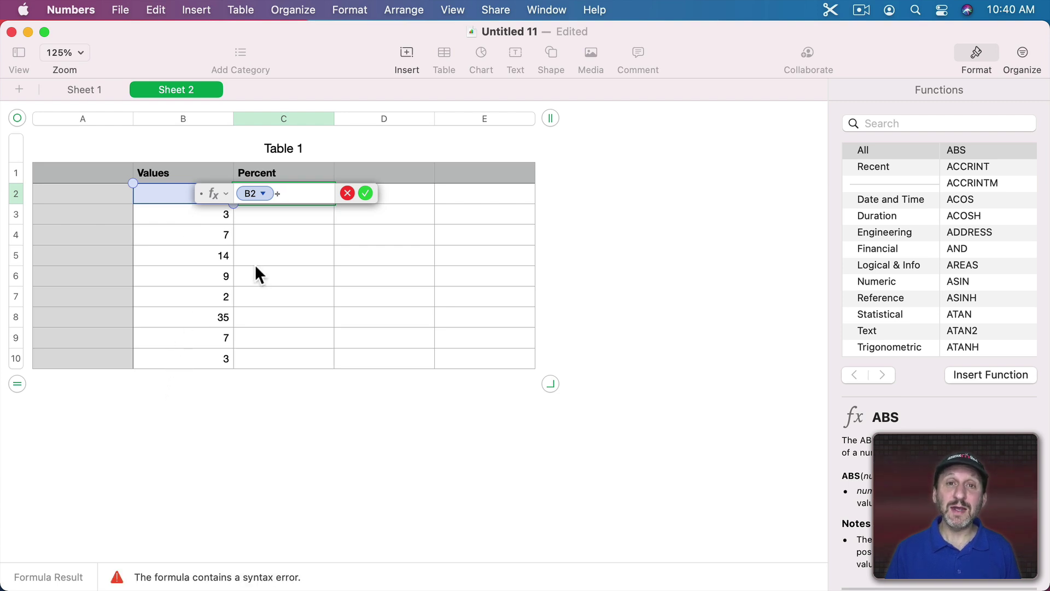
pyautogui.write('SUM')
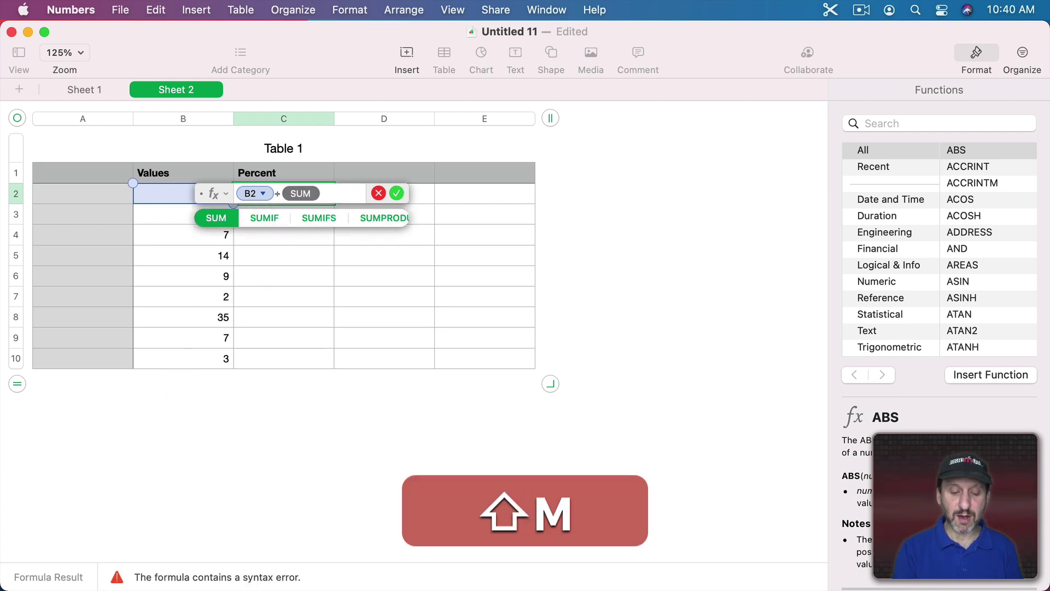
pyautogui.write('(')
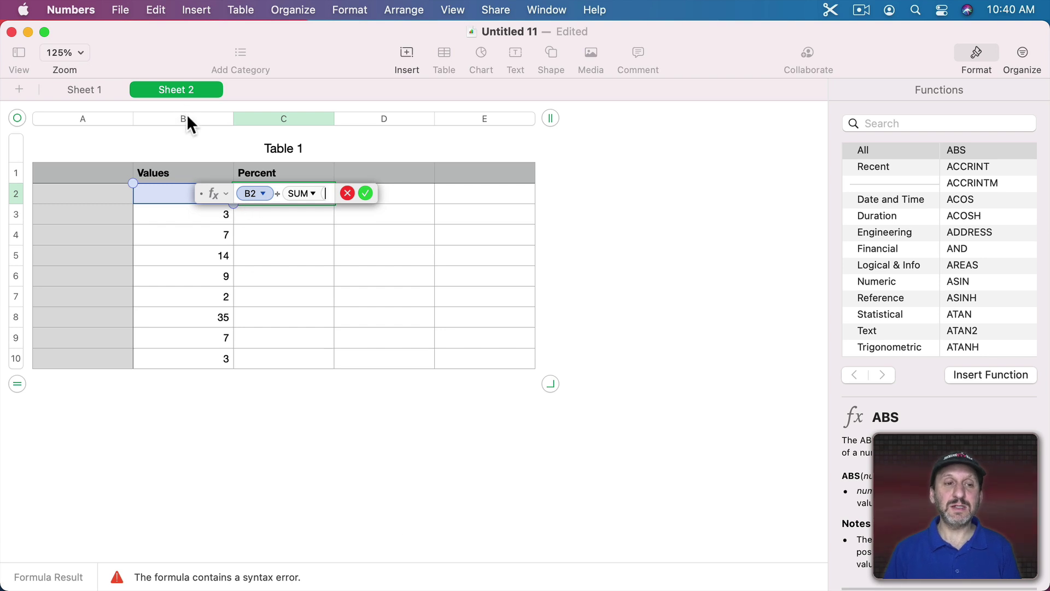
pyautogui.click(187, 117)
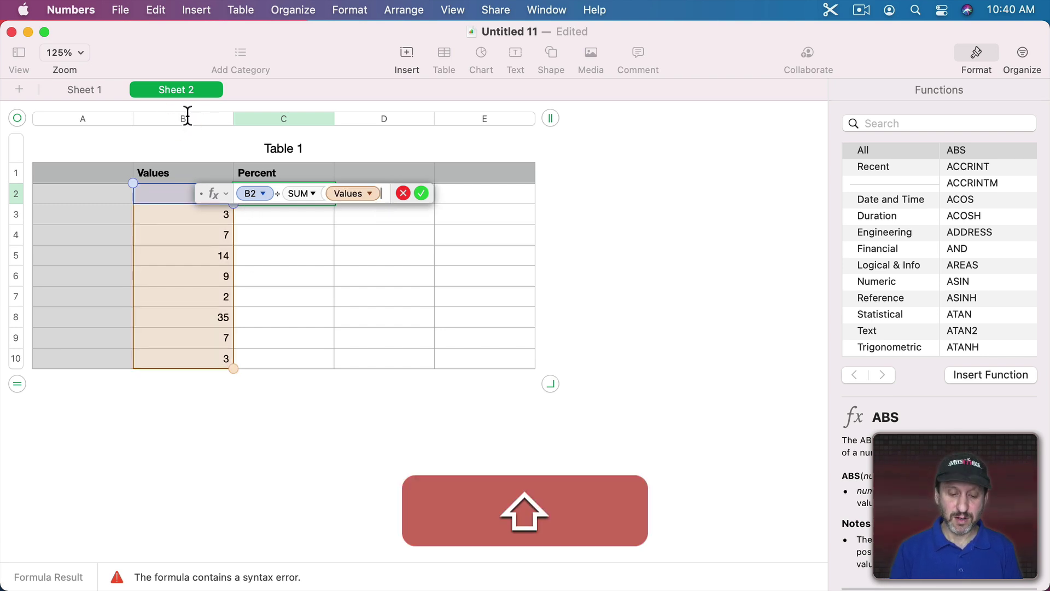
pyautogui.write(')')
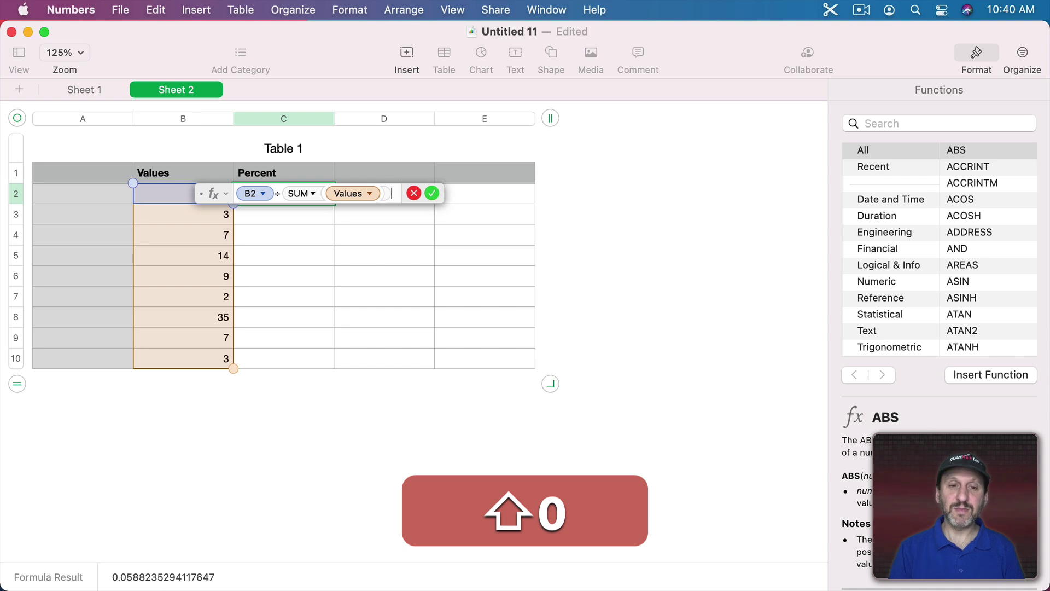
pyautogui.press('Return')
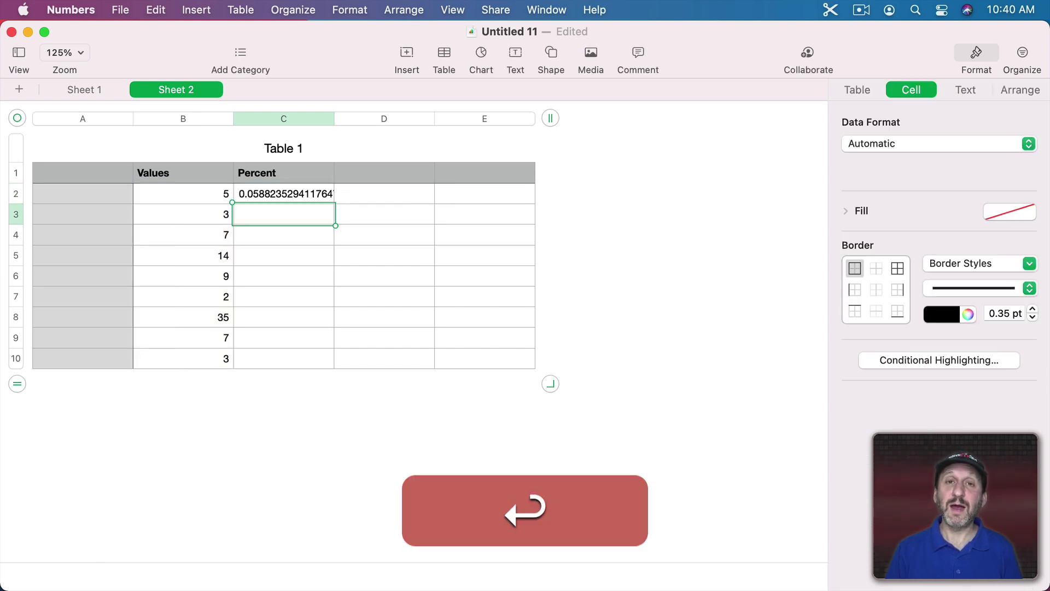
# Format cell C2 as Percentage with 0 decimal places
pyautogui.click(315, 194)
pyautogui.click(889, 143)
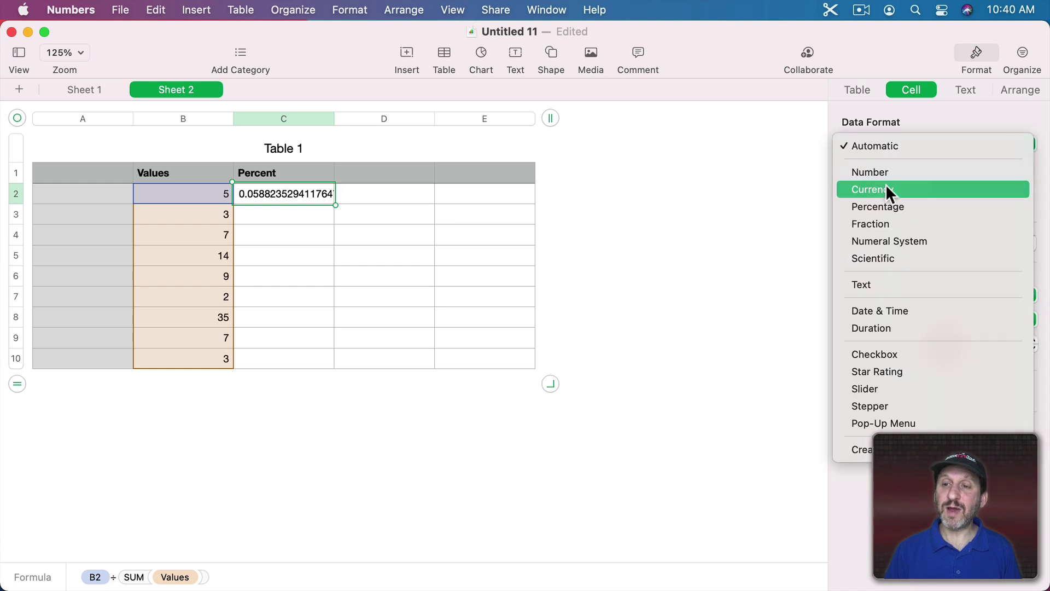
pyautogui.click(880, 206)
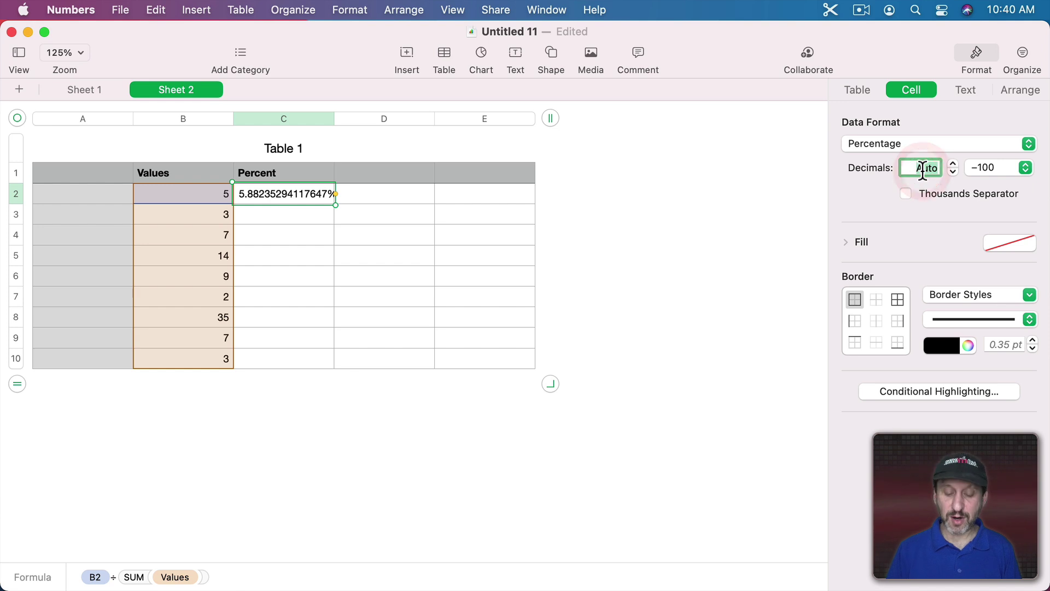
pyautogui.write('0')
pyautogui.press('Return')
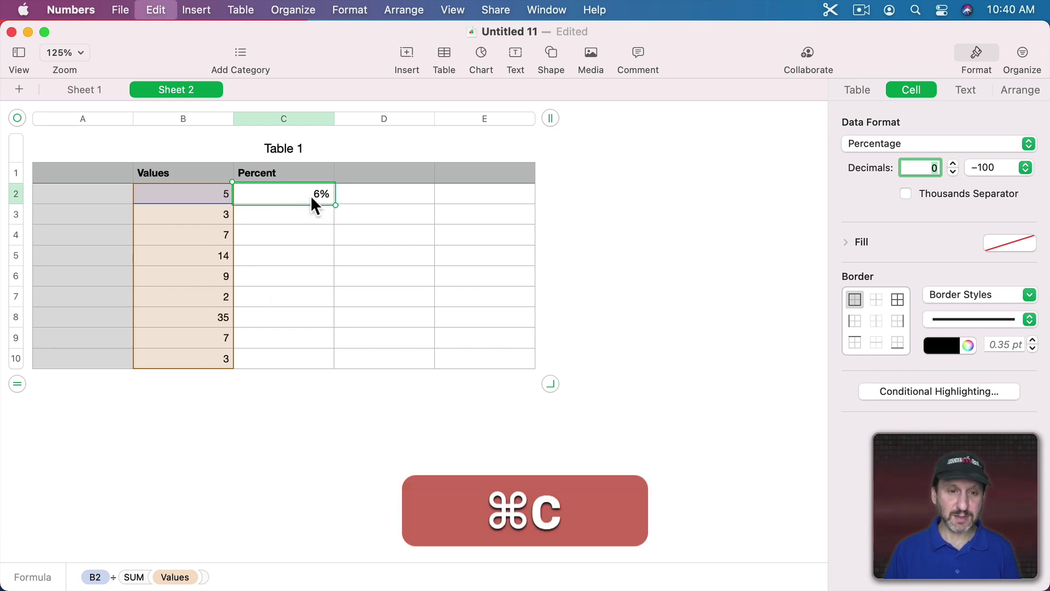
# Copy the formula from C2 into the remaining Percent cells, C3 through C10
pyautogui.press('super+c')
pyautogui.click(284, 211)
pyautogui.keyDown('shift'); pyautogui.click(291, 355); pyautogui.keyUp('shift')
pyautogui.press('shift+super+v')
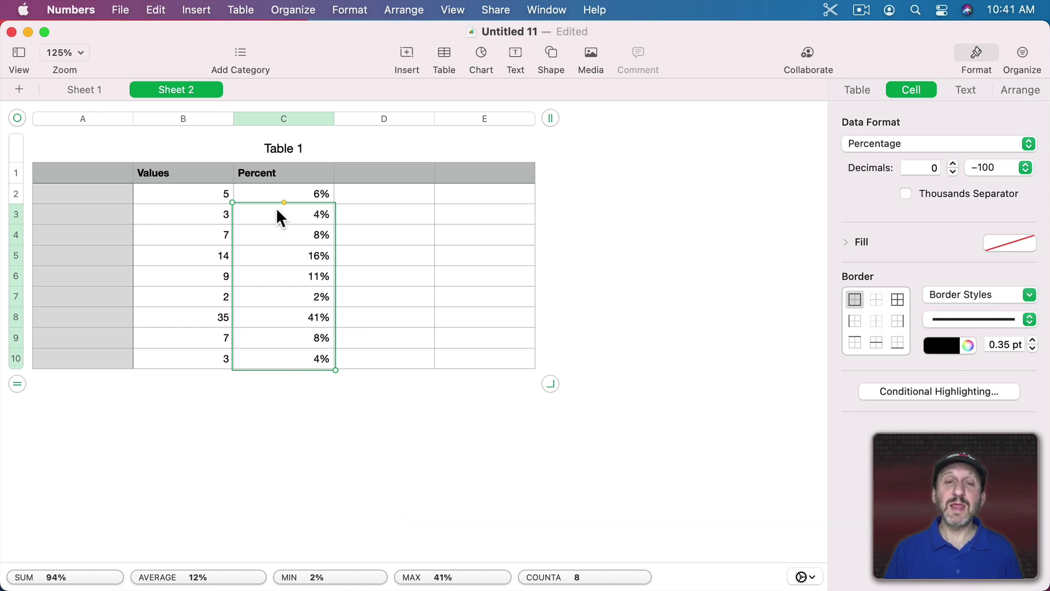
# Inspect the copied formulas in Percent cells C3, C4 and C8
pyautogui.click(307, 215)
pyautogui.click(296, 235)
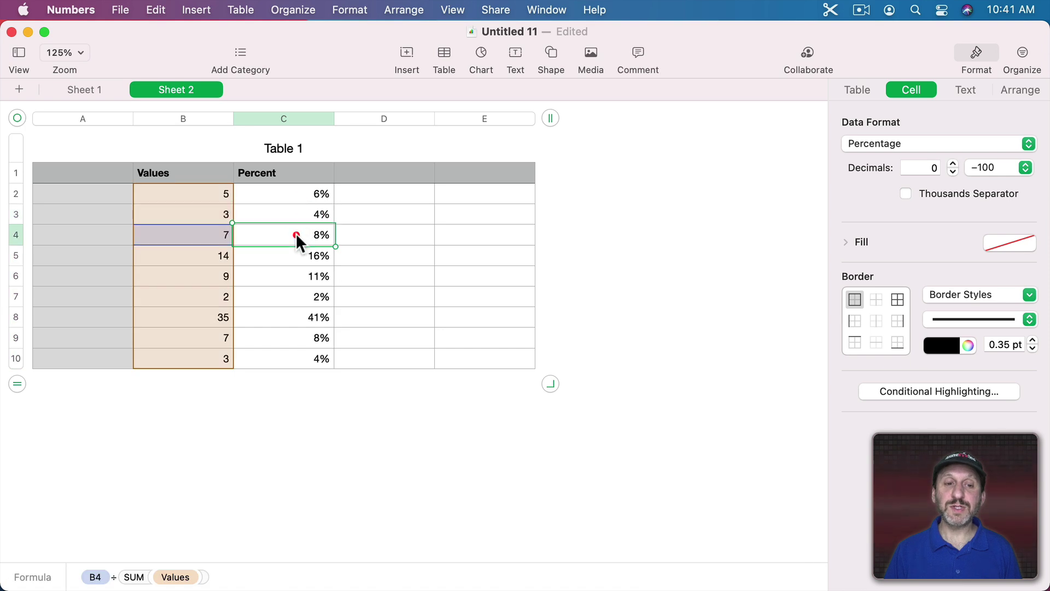
pyautogui.click(283, 323)
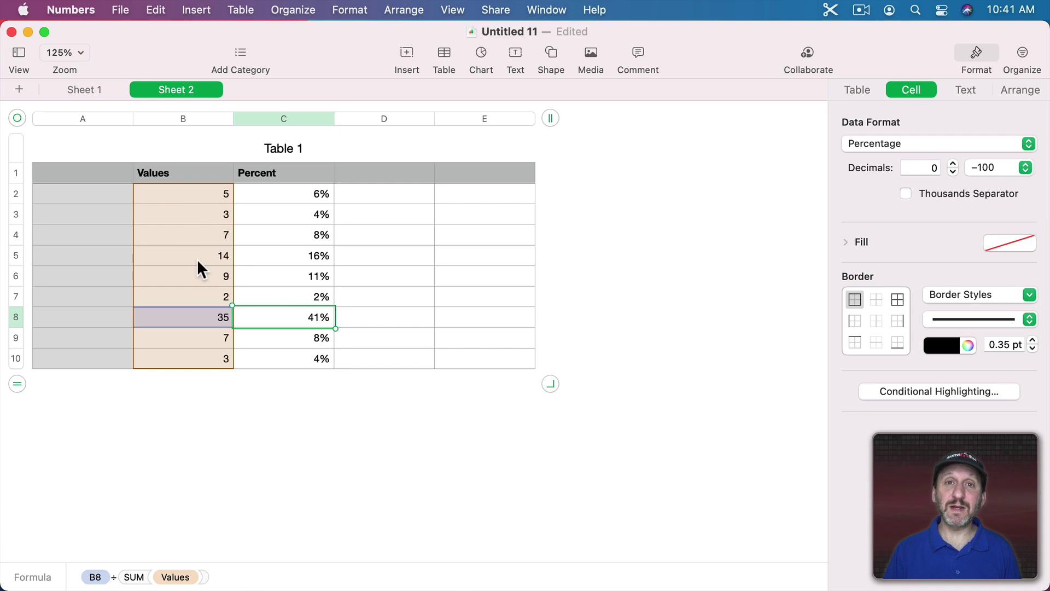
# Add a new row below the last entry in the Values column
pyautogui.click(202, 358)
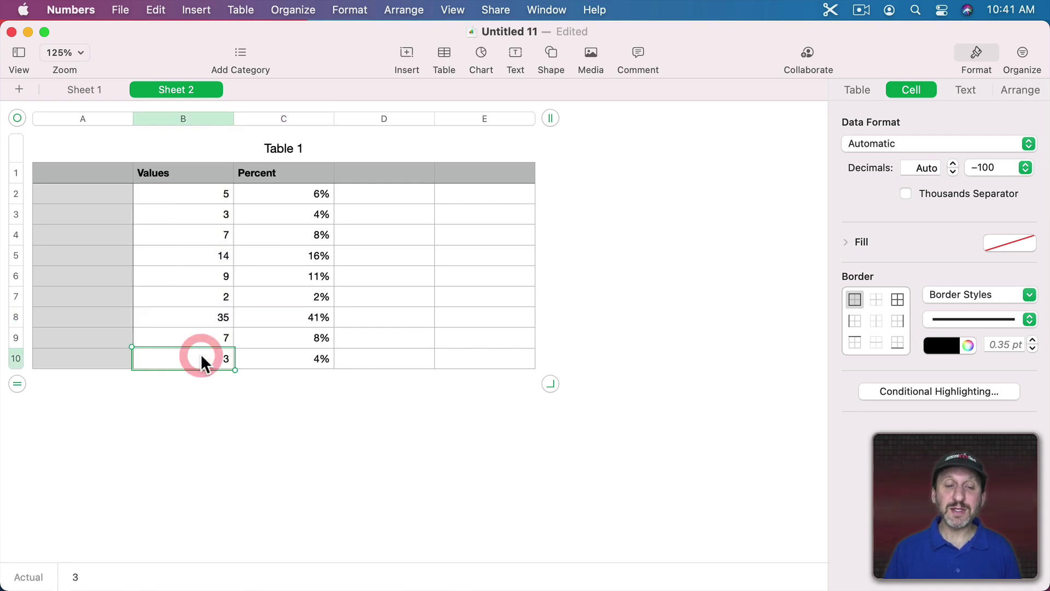
pyautogui.press('Return')
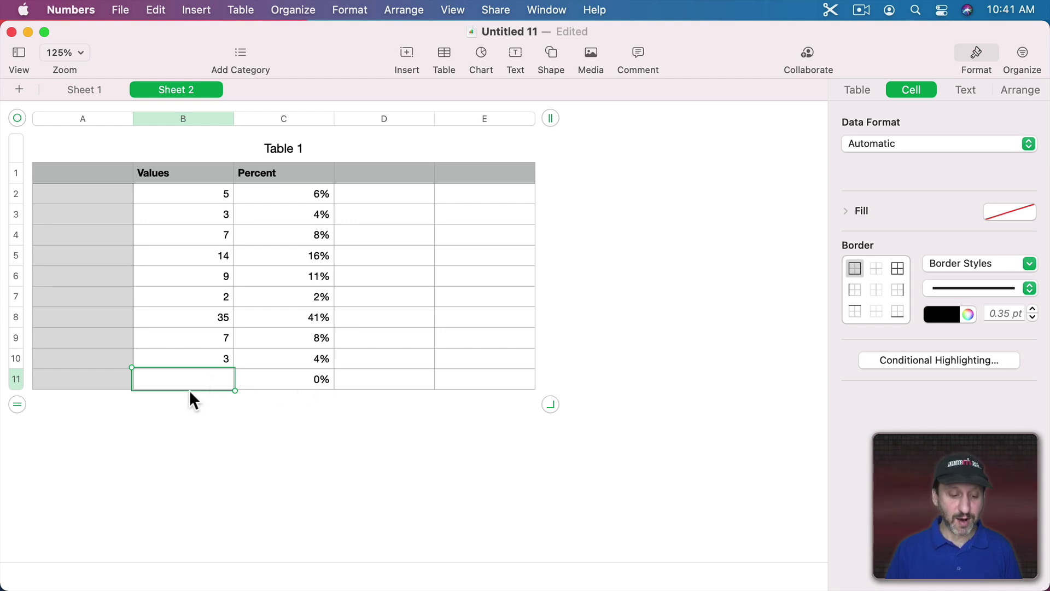
# Enter 20 in cell B11 of the Values column, then add another row and enter 100 in B12
pyautogui.write('20')
pyautogui.press('Return')
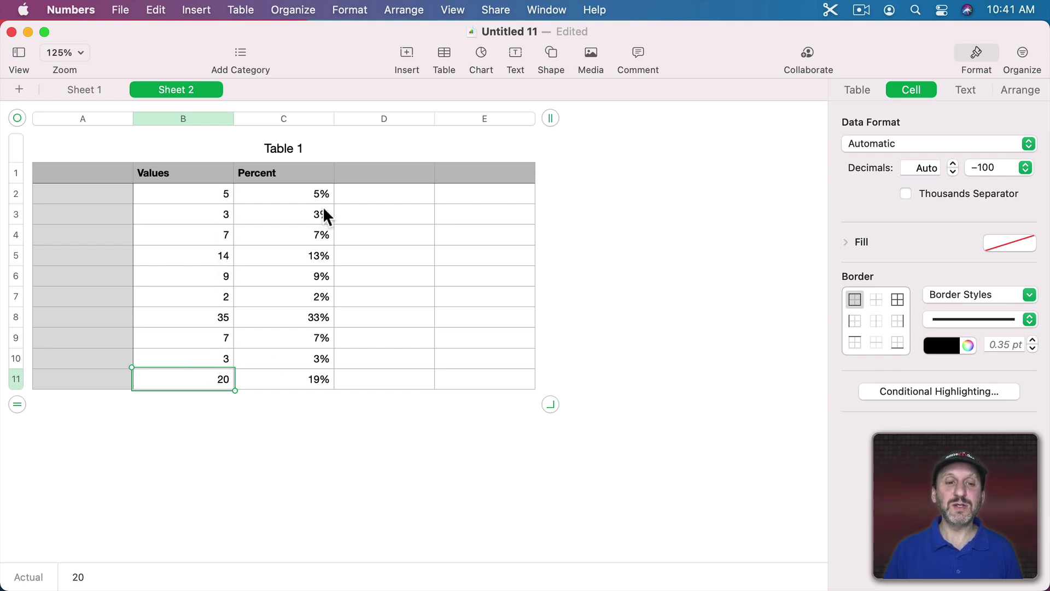
pyautogui.press('Return')
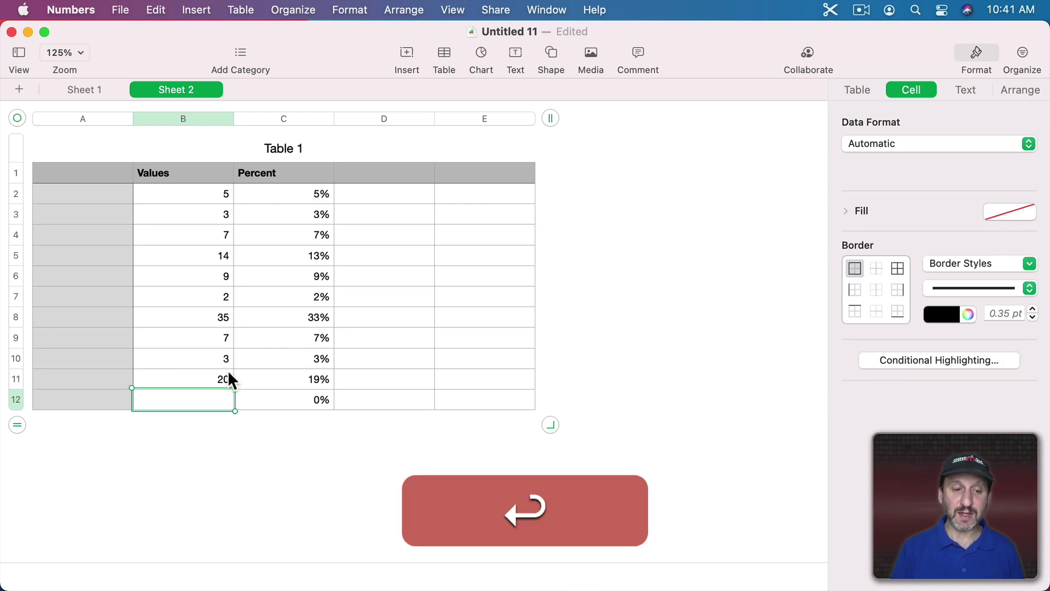
pyautogui.write('100')
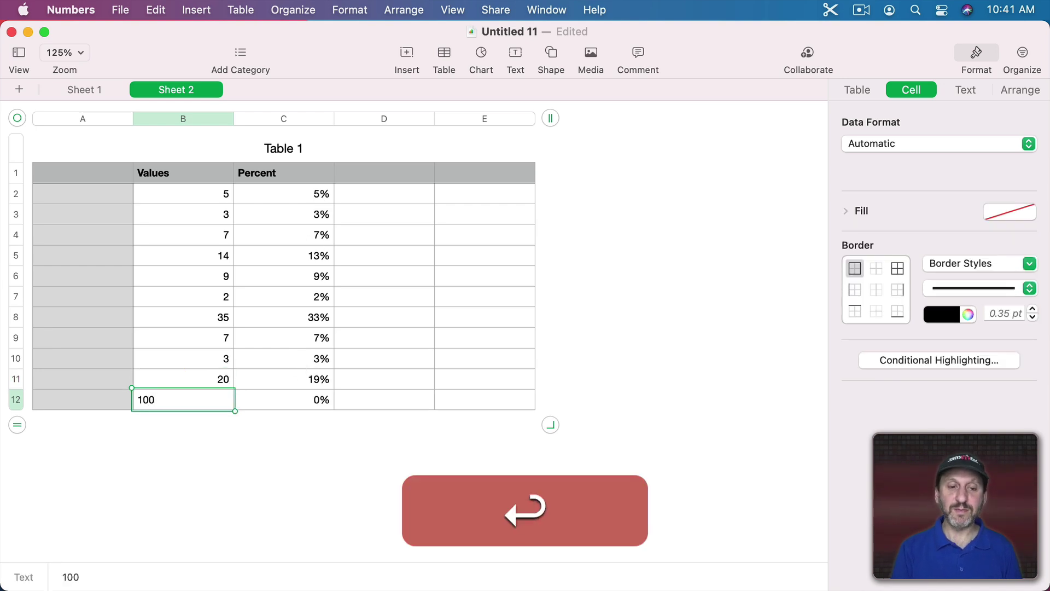
pyautogui.press('Return')
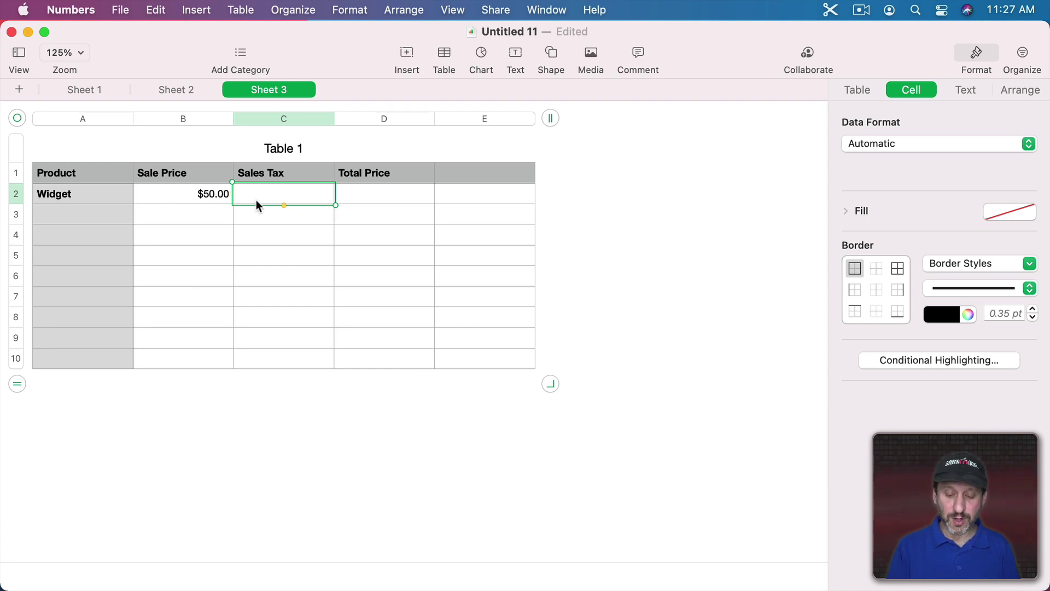
# Calculate the Widget's Sales Tax in C2 as its Sale Price multiplied by .072
pyautogui.write('=')
pyautogui.click(162, 195)
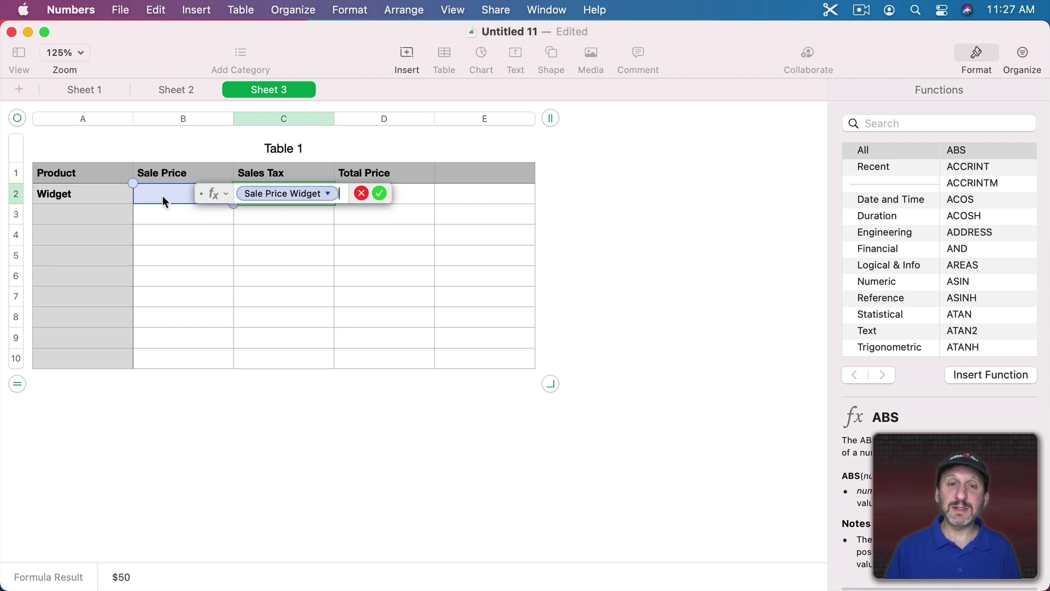
pyautogui.write('*')
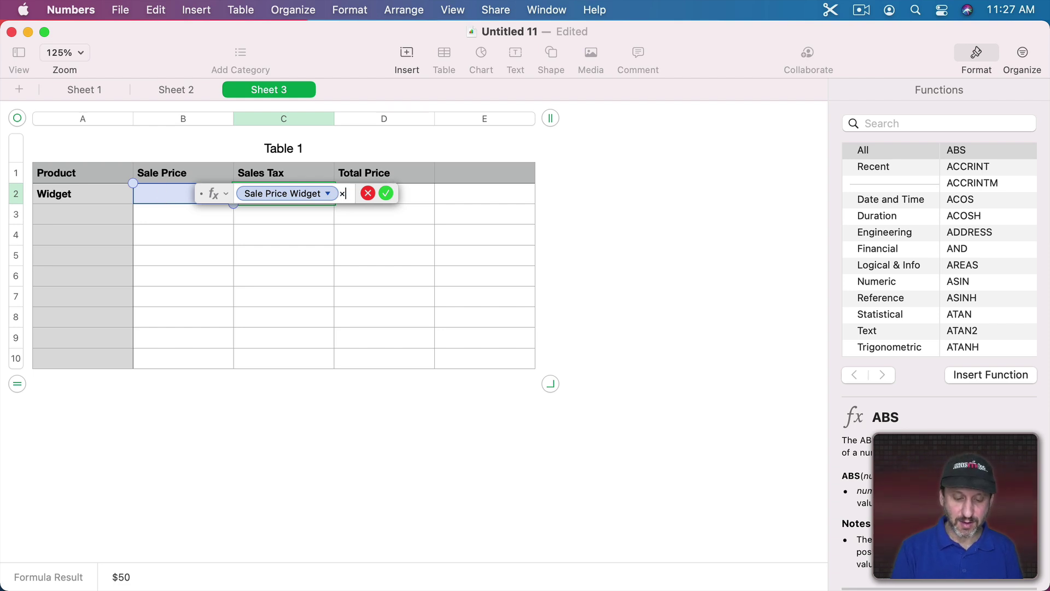
pyautogui.write('7.2')
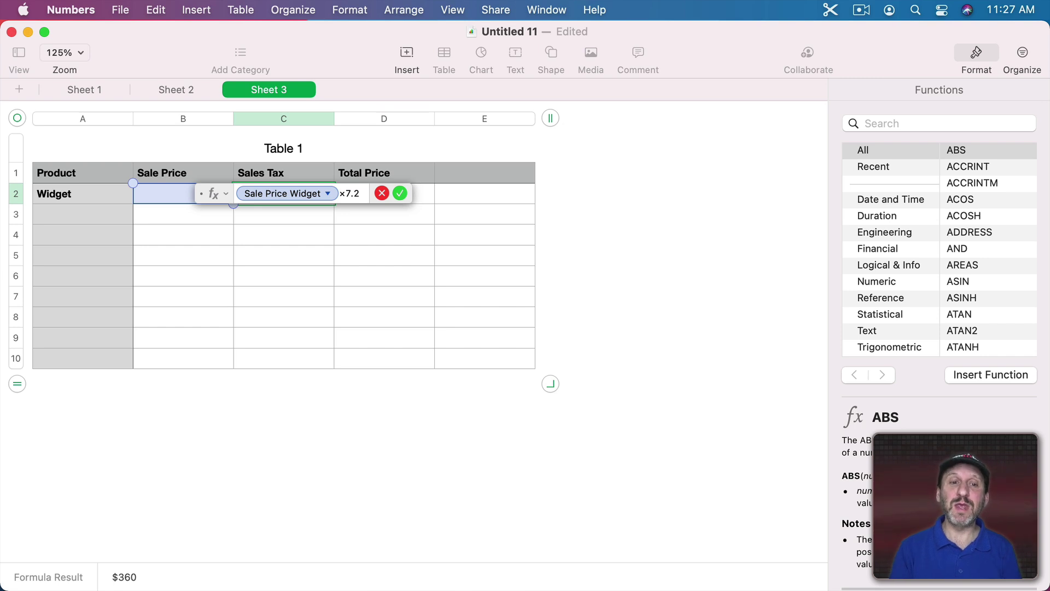
pyautogui.press('Left')
pyautogui.press('BackSpace')
pyautogui.press('Left')
pyautogui.write('.0')
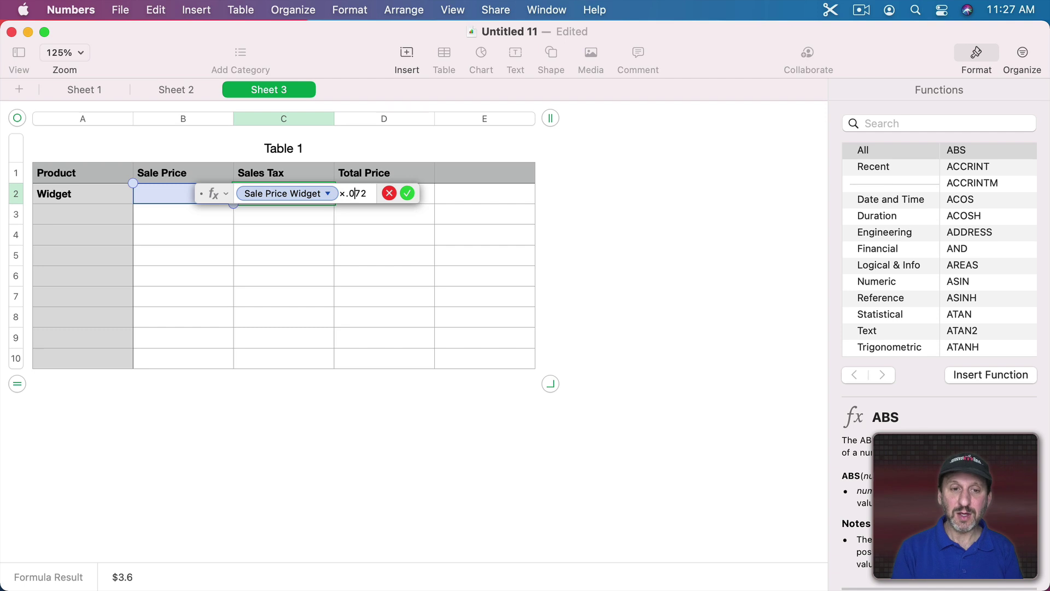
pyautogui.press('Return')
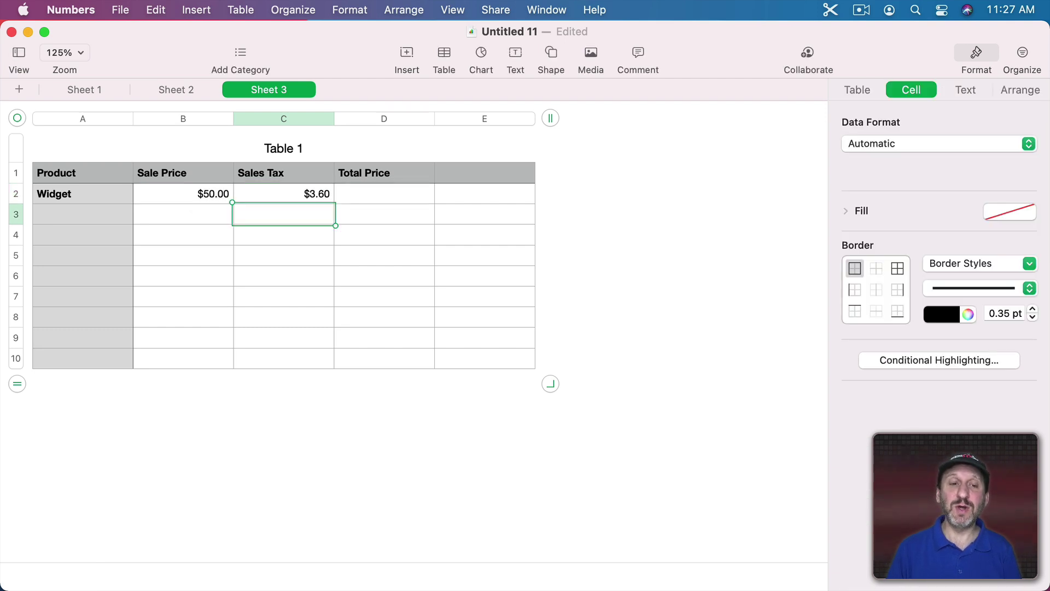
# Replace the Widget's Sales Tax formula with Sale Price multiplied by 7.2% and review it
pyautogui.click(285, 196)
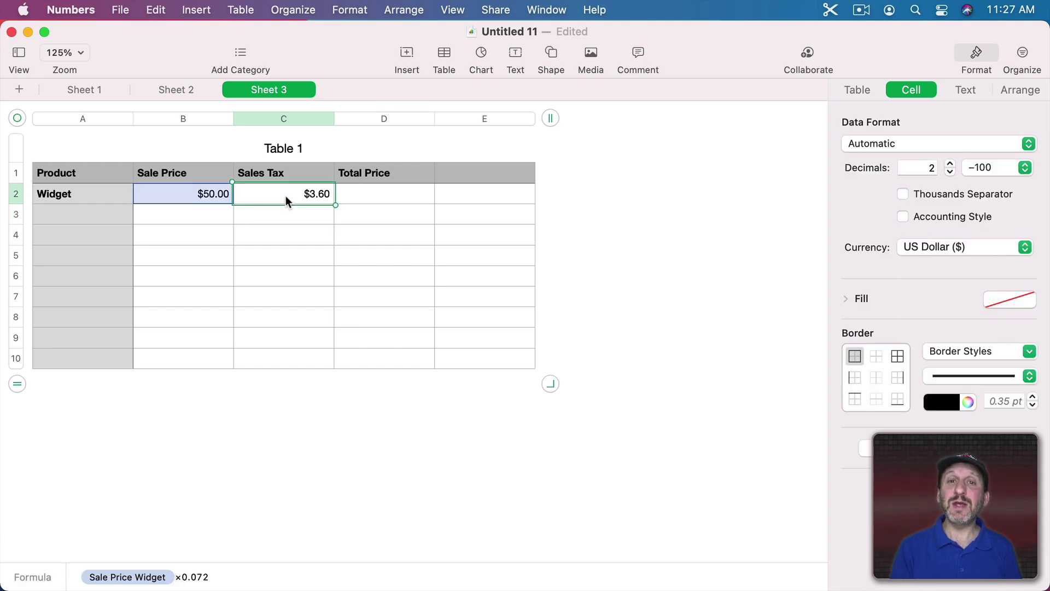
pyautogui.press('BackSpace')
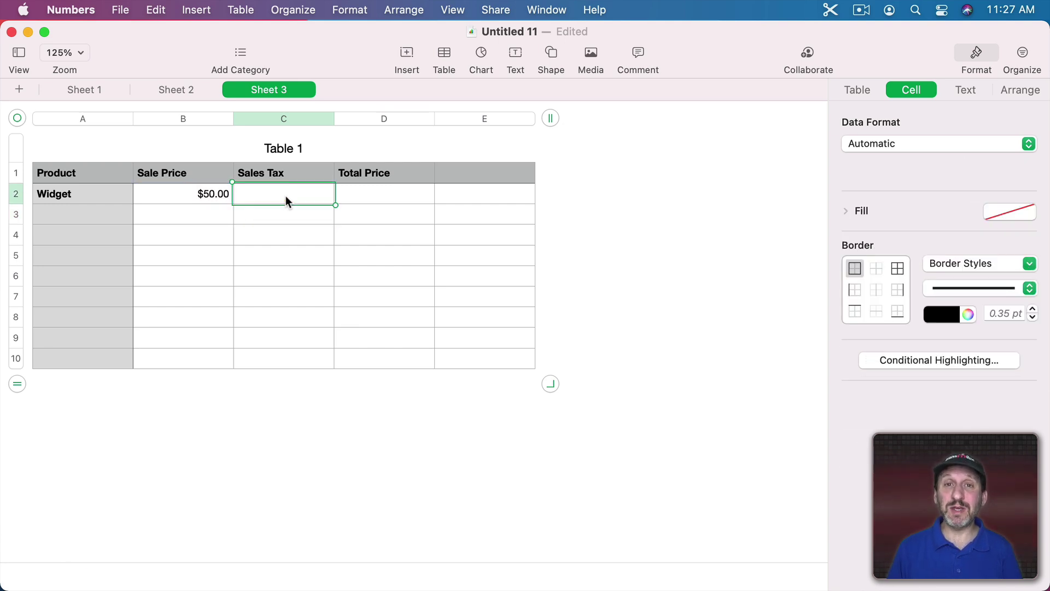
pyautogui.write('=')
pyautogui.click(169, 194)
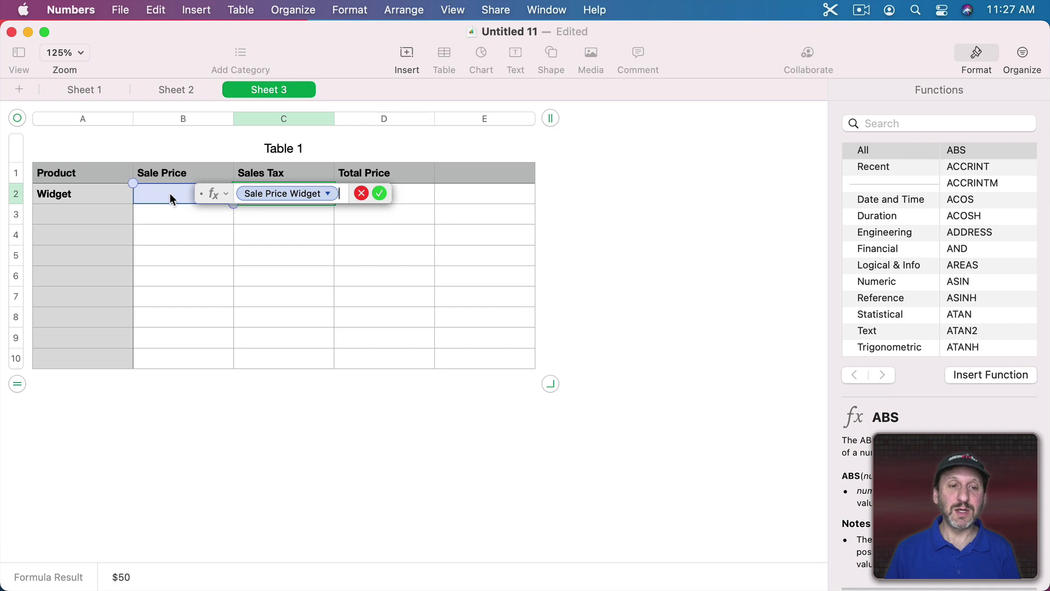
pyautogui.write('*7.')
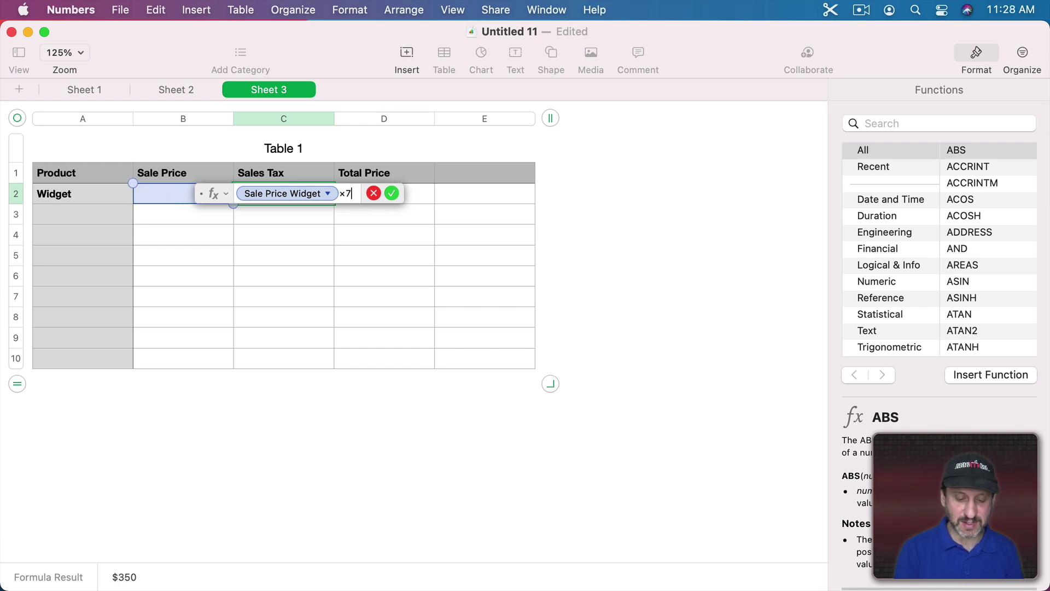
pyautogui.write('2%')
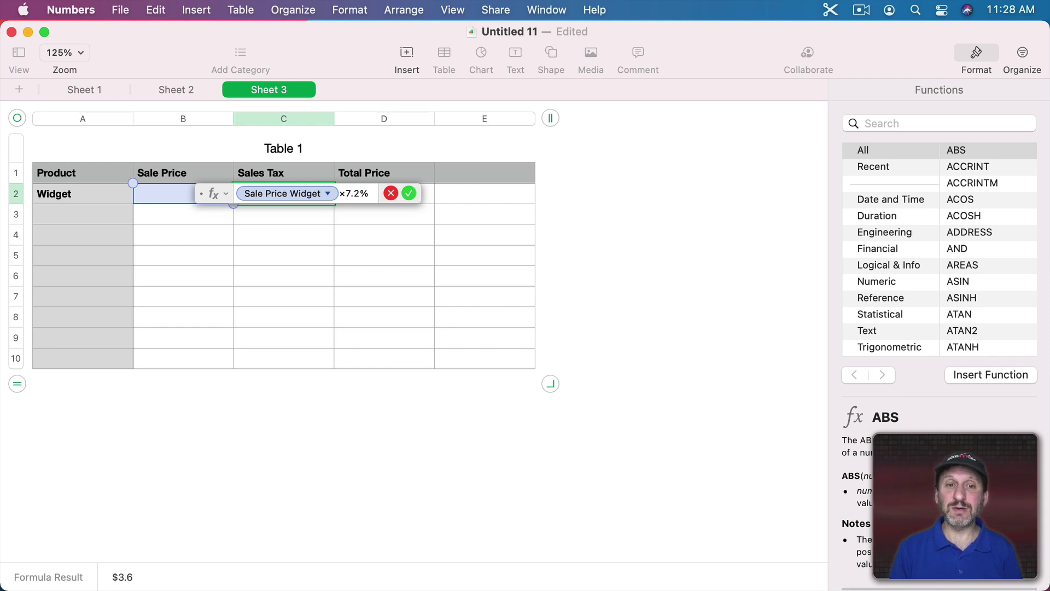
pyautogui.press('Return')
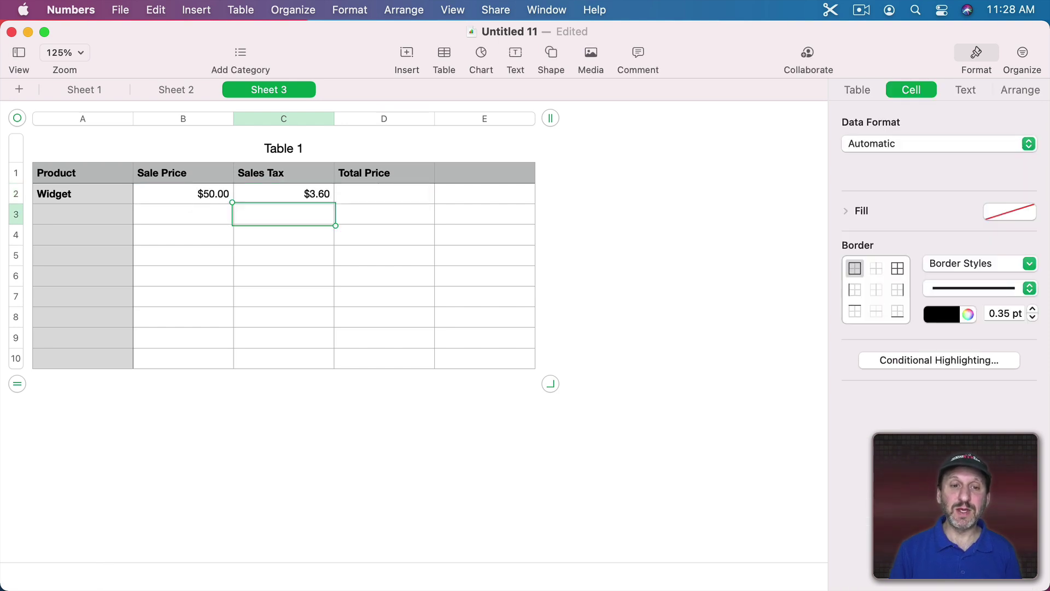
pyautogui.click(277, 192)
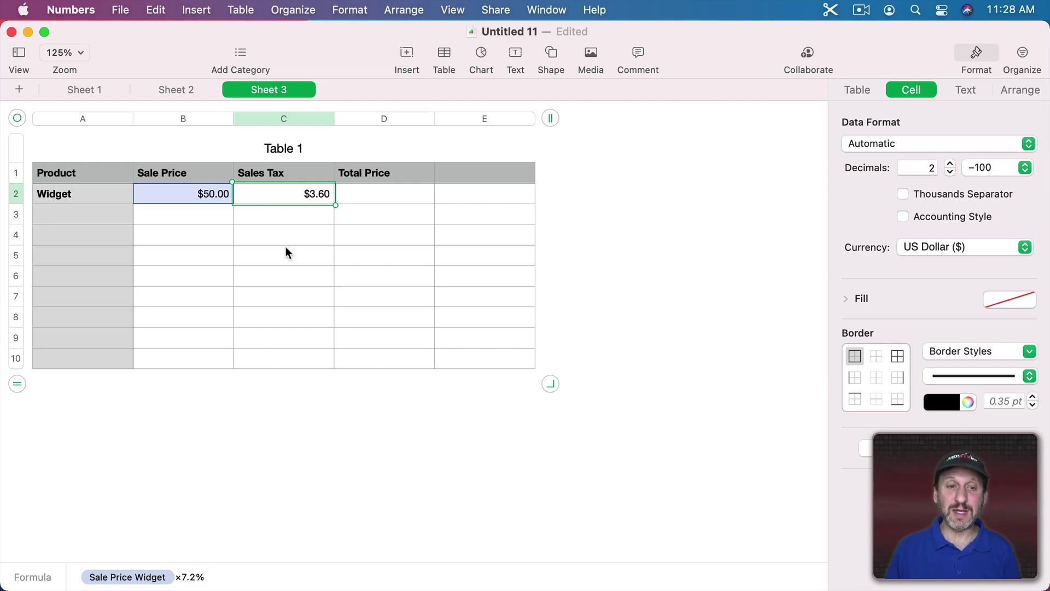
pyautogui.doubleClick(280, 196)
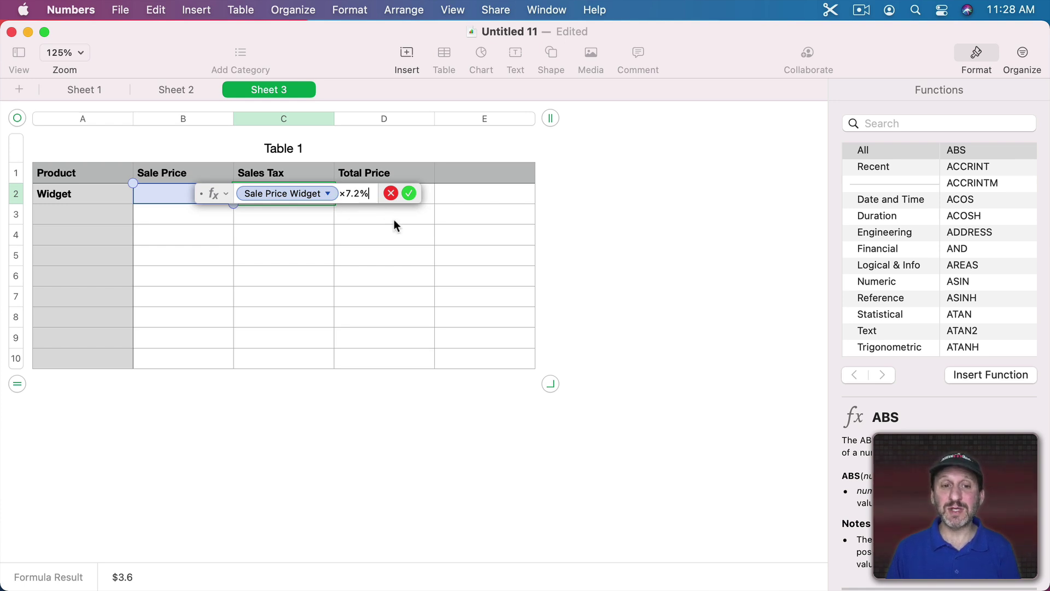
pyautogui.press('Return')
# Calculate the Widget's Total Price in D2 as Sale Price plus Sales Tax
pyautogui.press('Up')
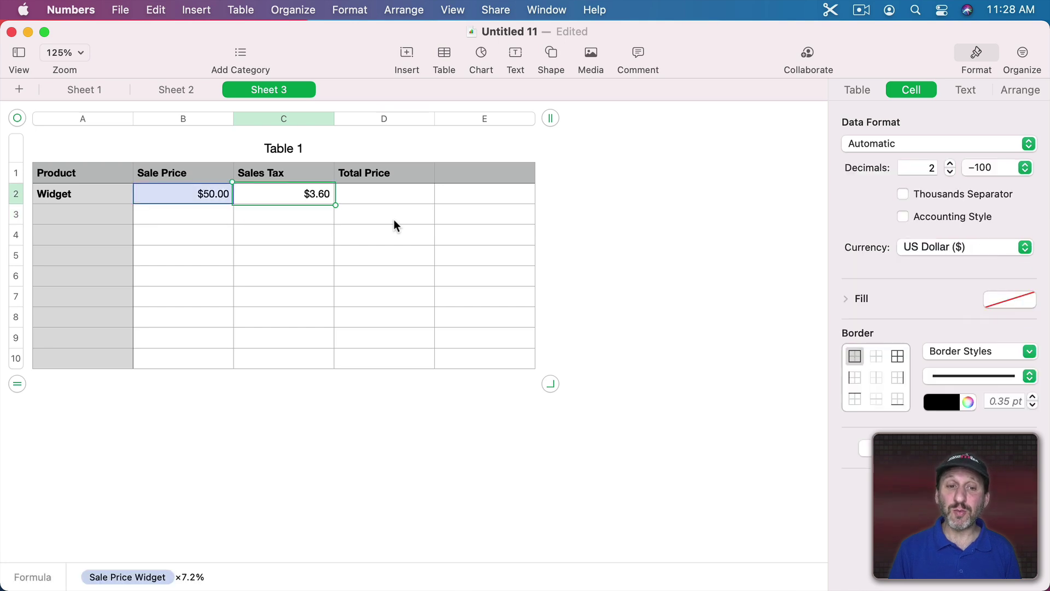
pyautogui.press('Right')
pyautogui.press('=')
pyautogui.click(205, 197)
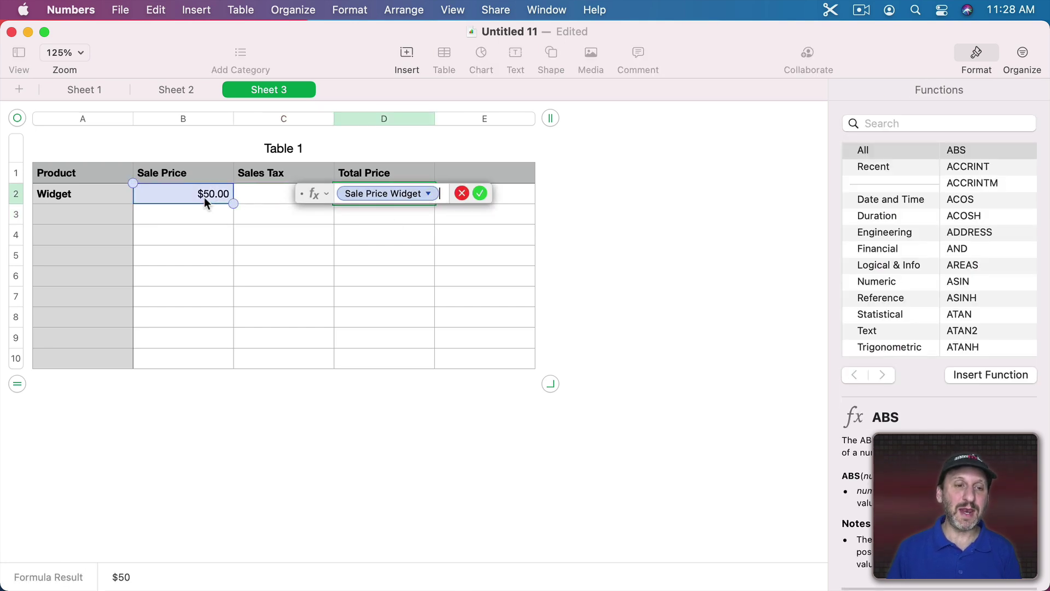
pyautogui.write('+')
pyautogui.click(261, 197)
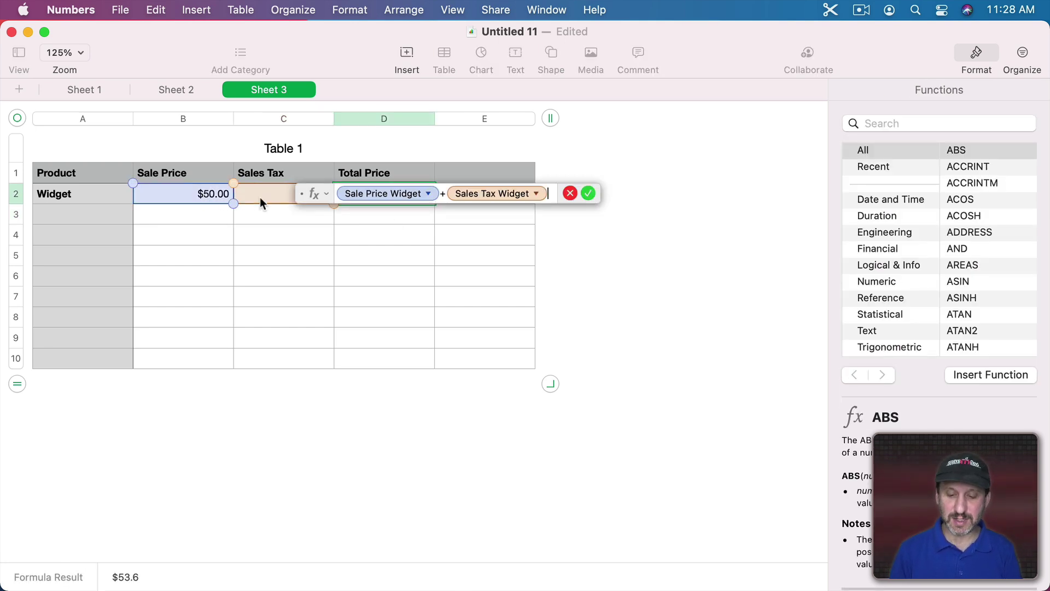
pyautogui.press('Return')
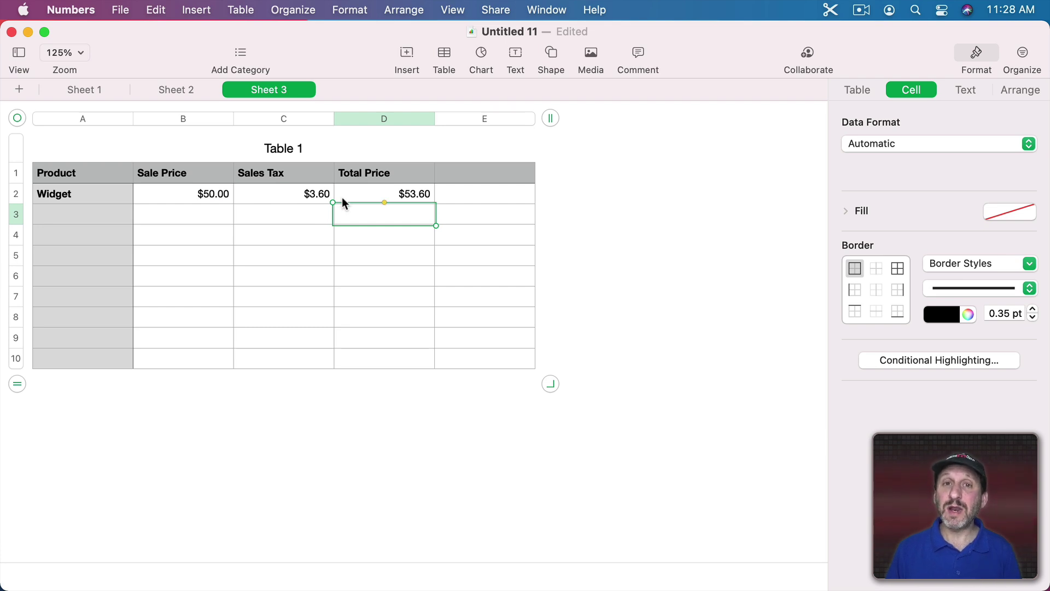
# Delete the Sales Tax column from the table
pyautogui.click(364, 194)
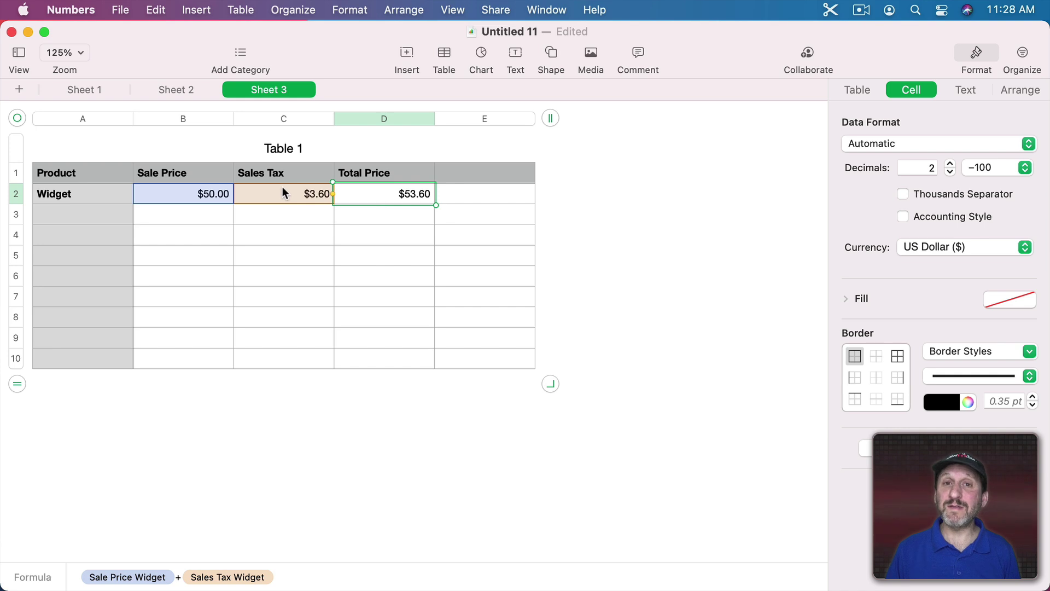
pyautogui.click(325, 118)
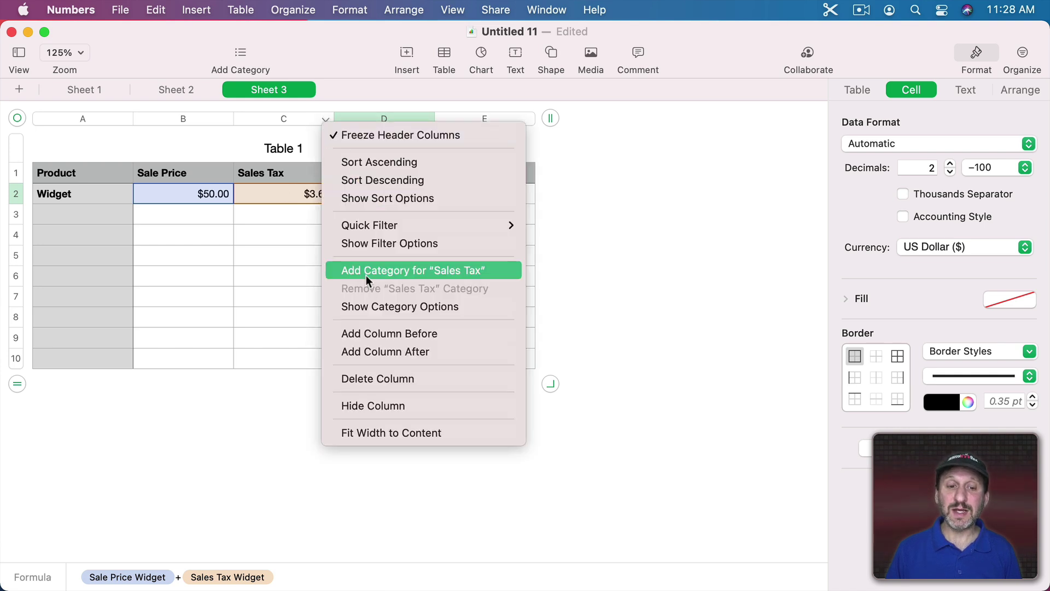
pyautogui.click(376, 379)
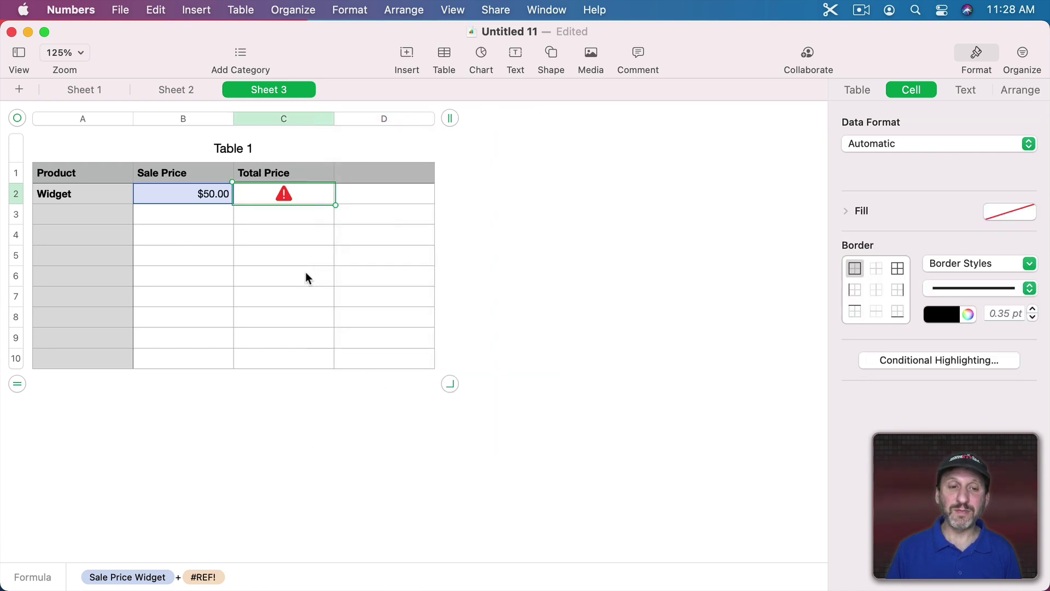
# Rewrite the Widget's Total Price formula in C2 as Sale Price plus Sale Price multiplied by 7.2%
pyautogui.doubleClick(303, 191)
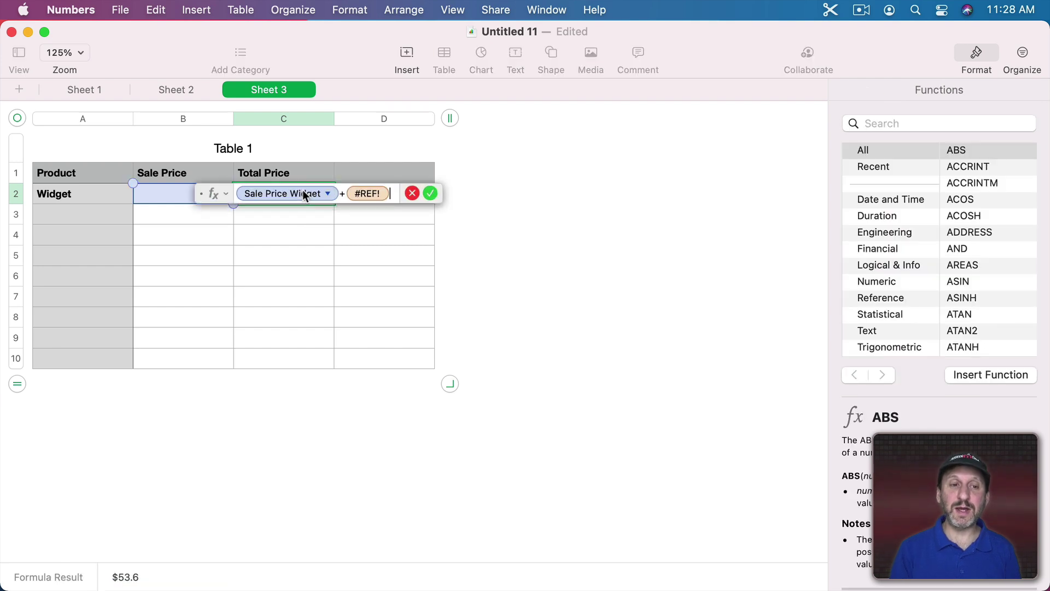
pyautogui.press('BackSpace')
pyautogui.press('BackSpace')
pyautogui.press('BackSpace')
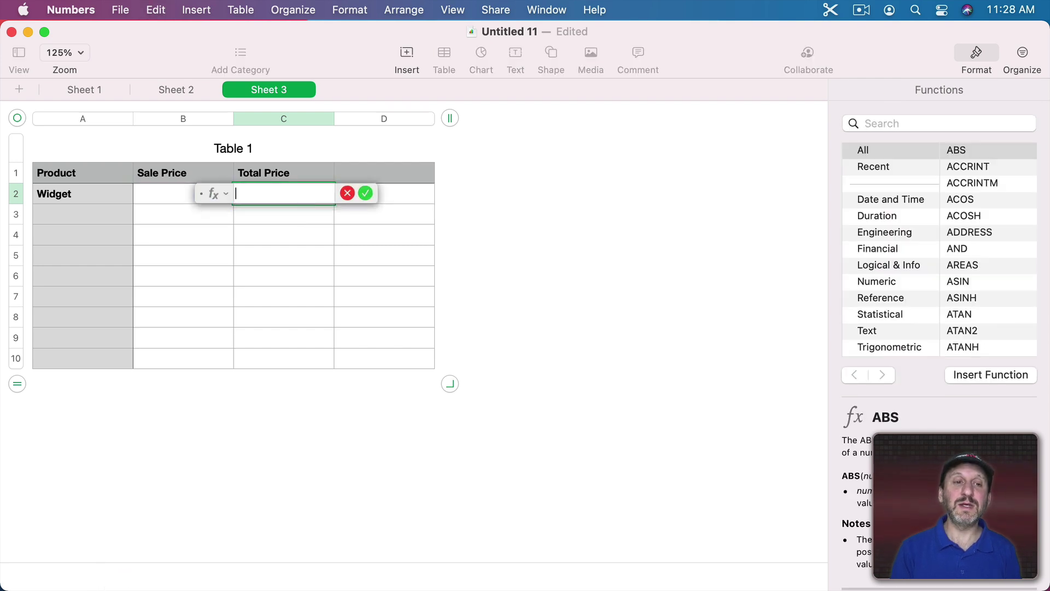
pyautogui.click(151, 191)
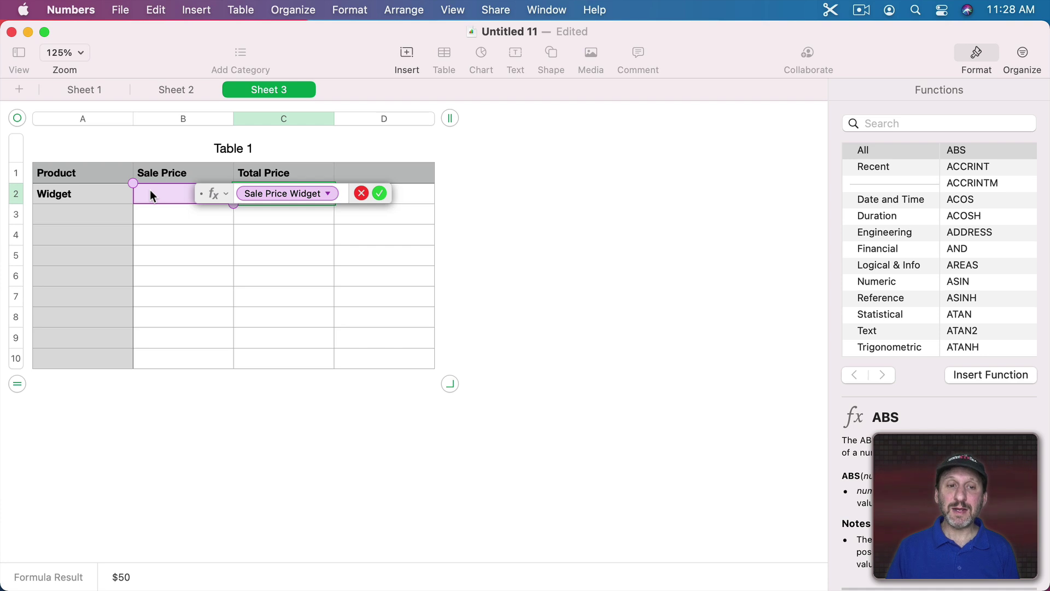
pyautogui.write('+')
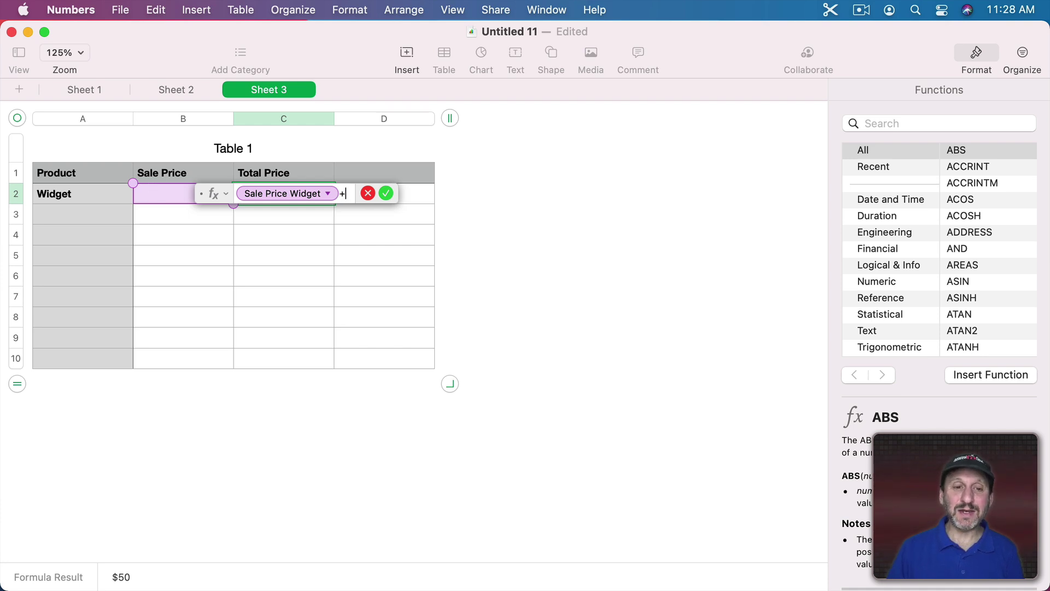
pyautogui.click(172, 198)
pyautogui.write('*7.')
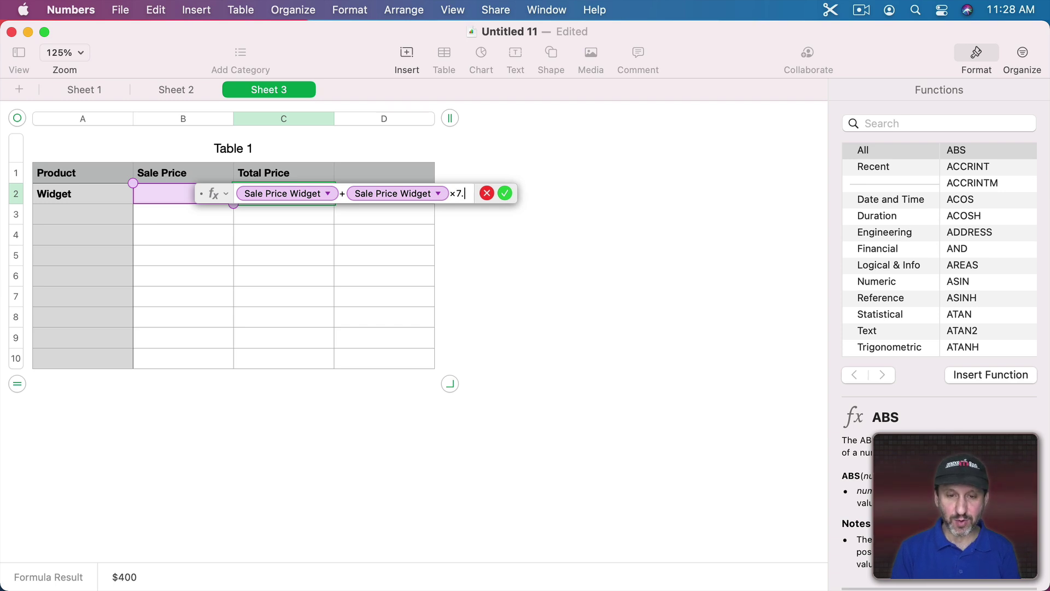
pyautogui.write('2%')
pyautogui.press('Return')
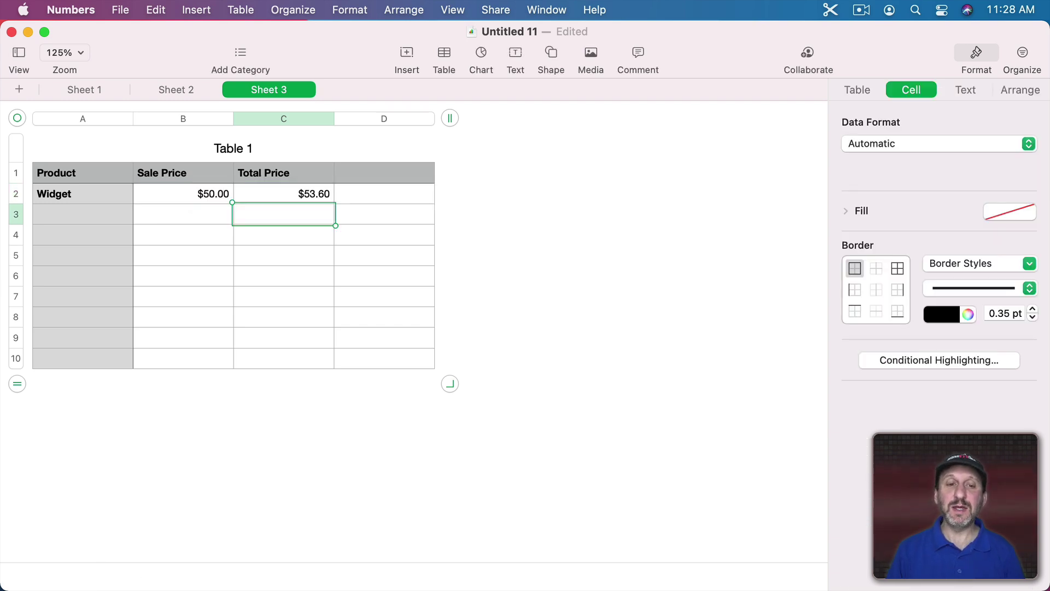
# Simplify the Widget's Total Price formula to Sale Price multiplied by 1.072
pyautogui.doubleClick(286, 192)
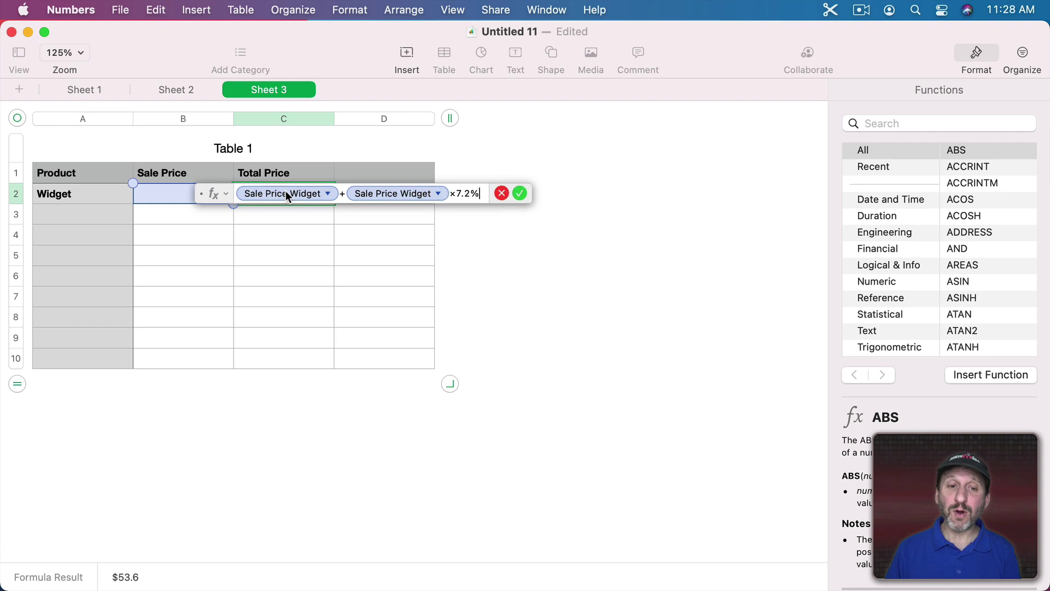
pyautogui.moveTo(339, 194); pyautogui.dragTo(481, 194)
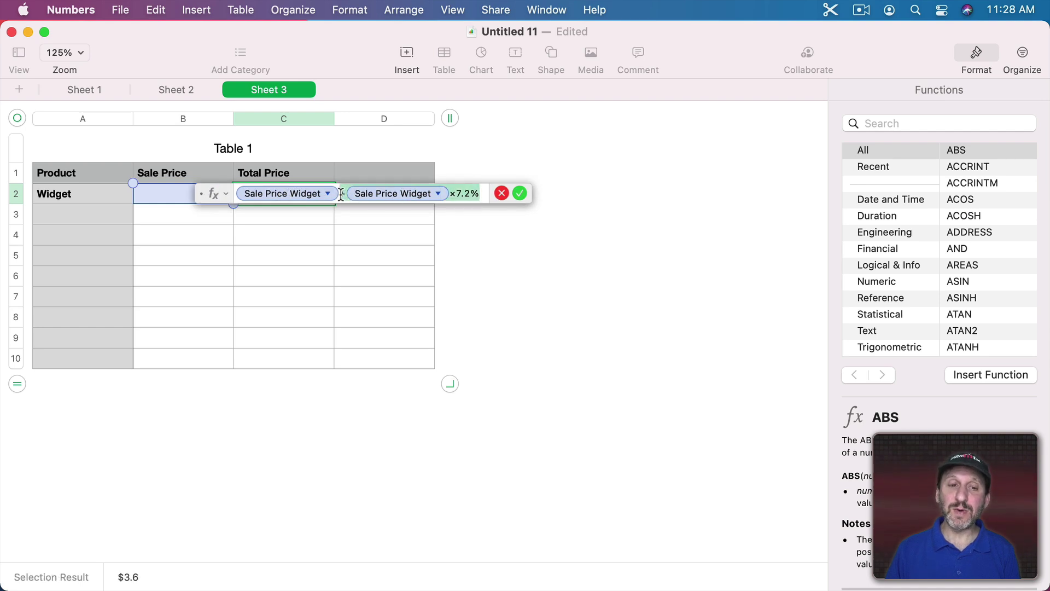
pyautogui.press('BackSpace')
pyautogui.write('*')
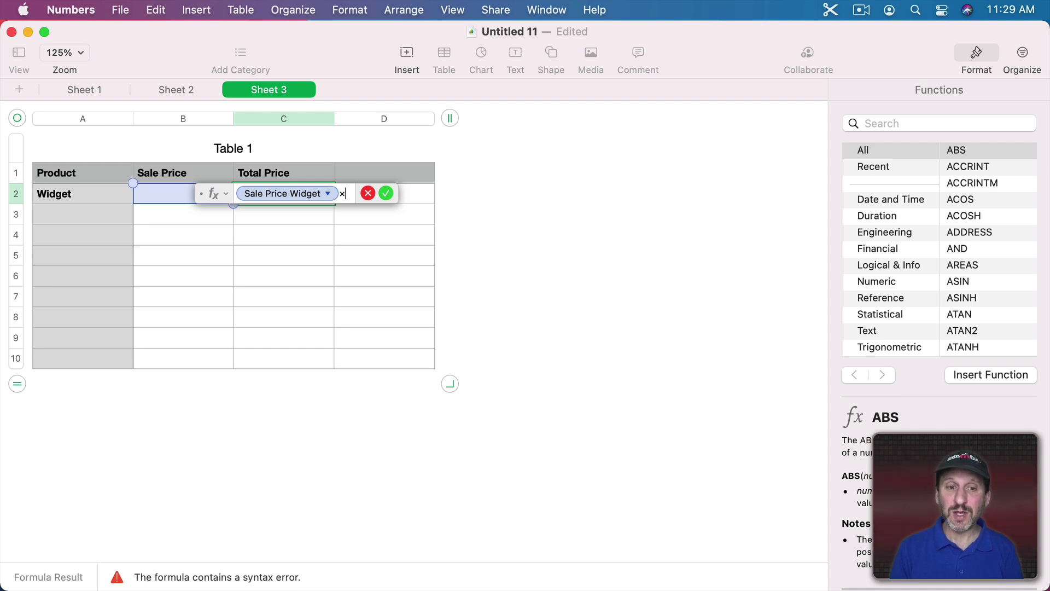
pyautogui.write('1.072')
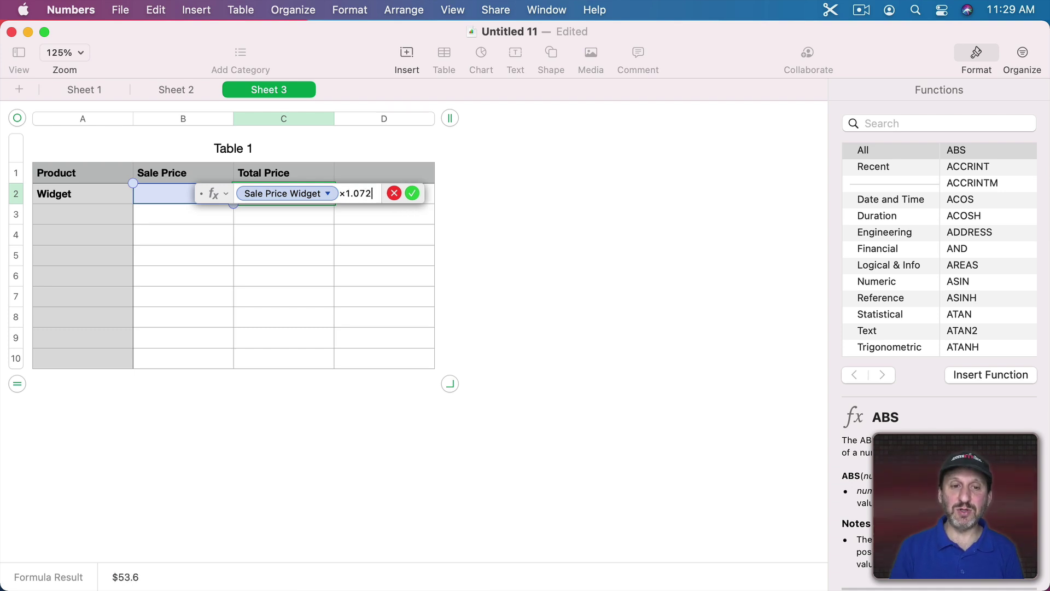
pyautogui.press('Return')
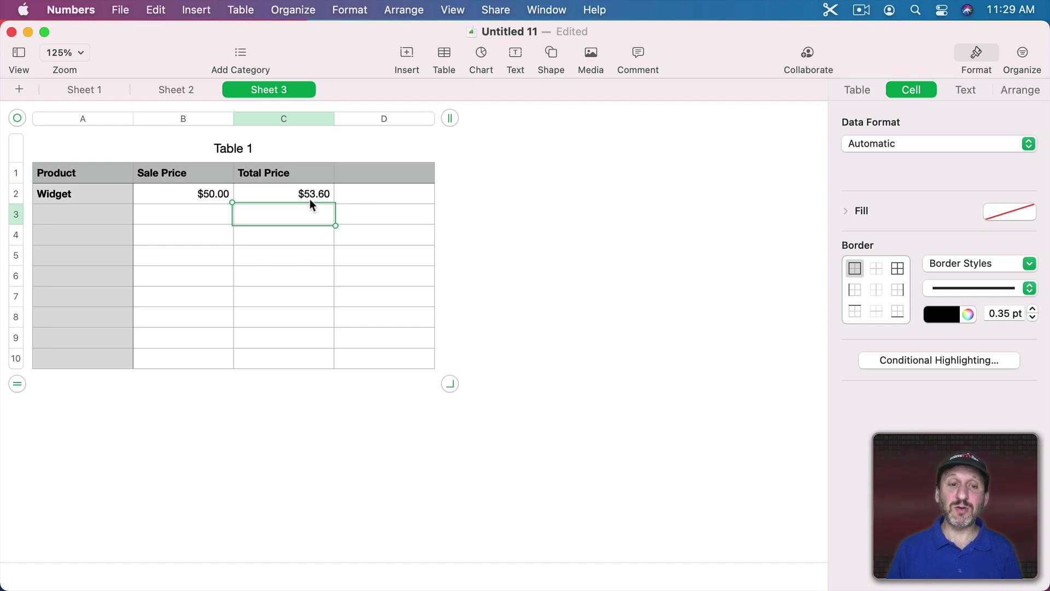
# Change the multiplier in the Widget's Total Price formula to (100%+7.2%), keeping the Sale Price reference
pyautogui.click(284, 193)
pyautogui.doubleClick(284, 193)
pyautogui.moveTo(346, 193); pyautogui.dragTo(374, 192)
pyautogui.write('(100%+7')
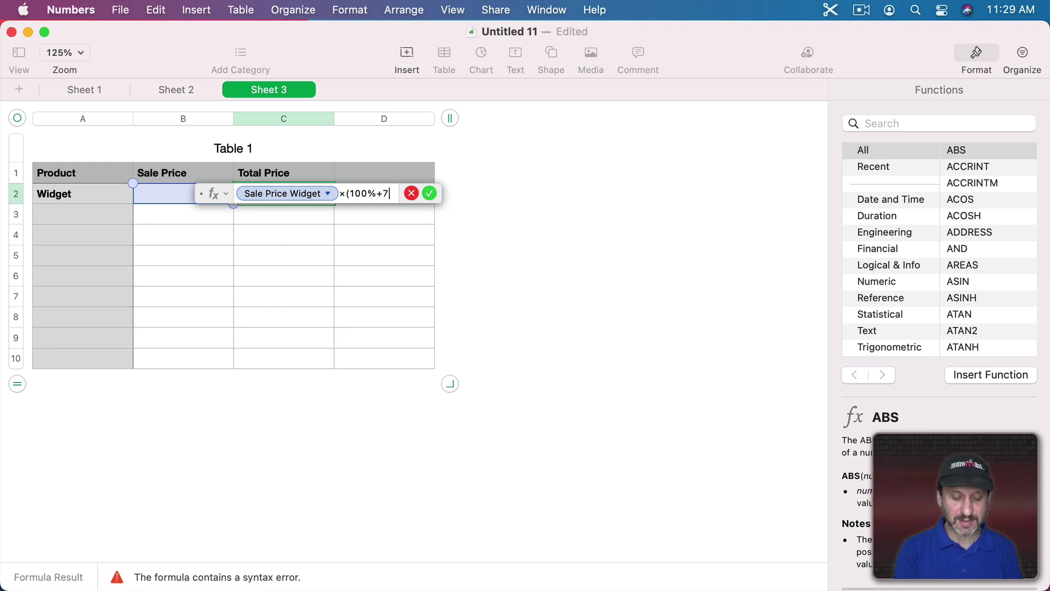
pyautogui.write('.2%)')
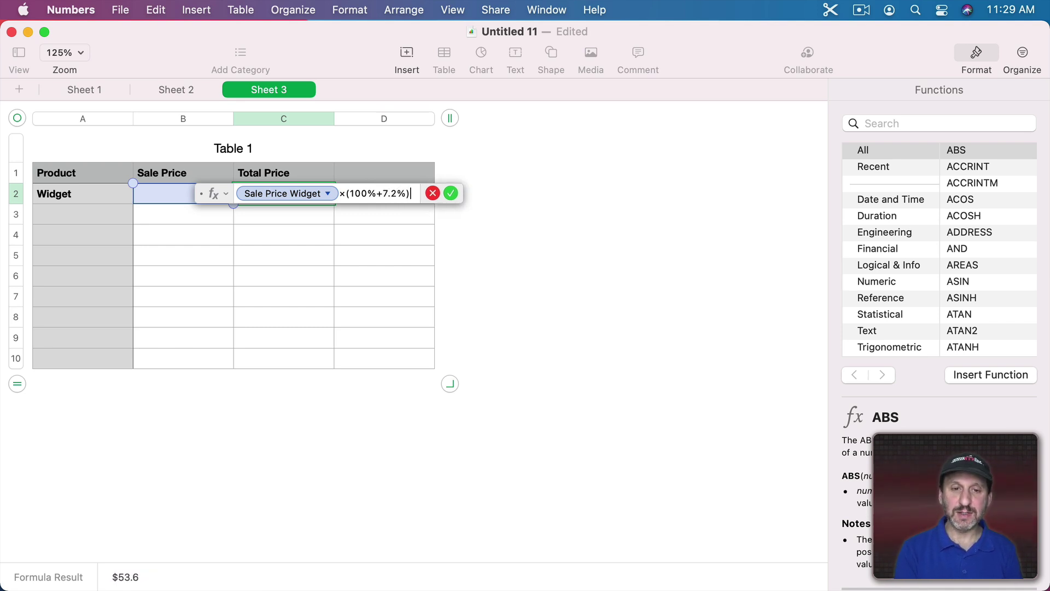
pyautogui.press('Return')
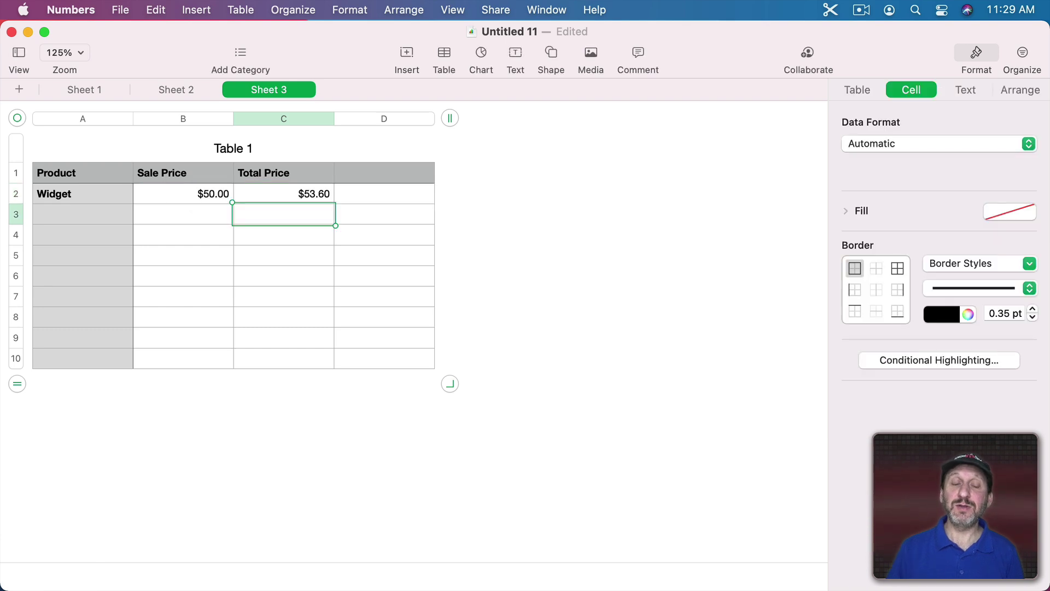
# Replace the percentage sum inside the parentheses of the Widget's Total Price formula with 107.2%
pyautogui.click(283, 191)
pyautogui.doubleClick(283, 191)
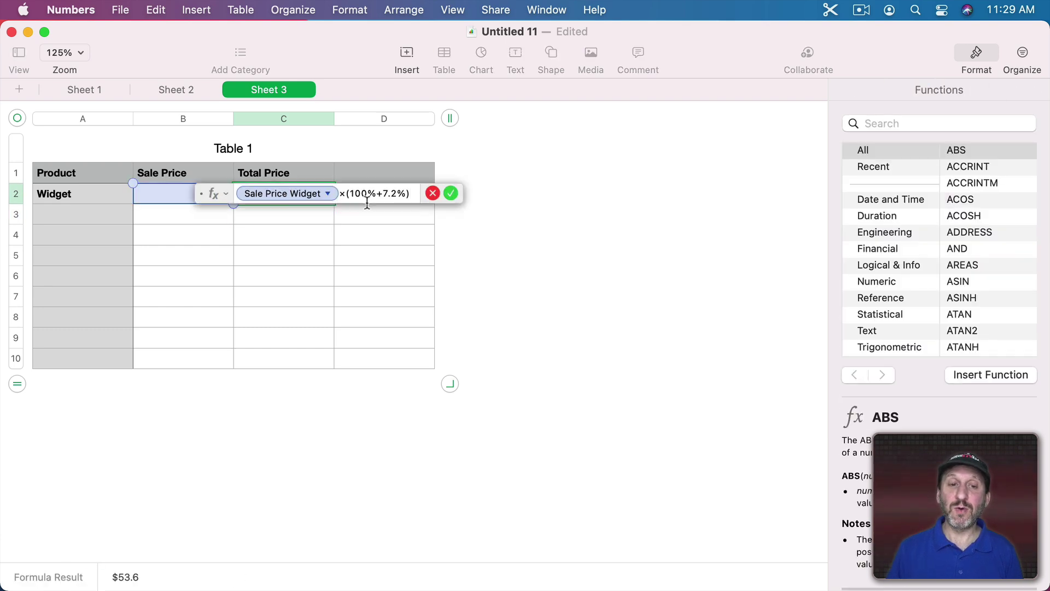
pyautogui.moveTo(348, 197); pyautogui.dragTo(401, 201)
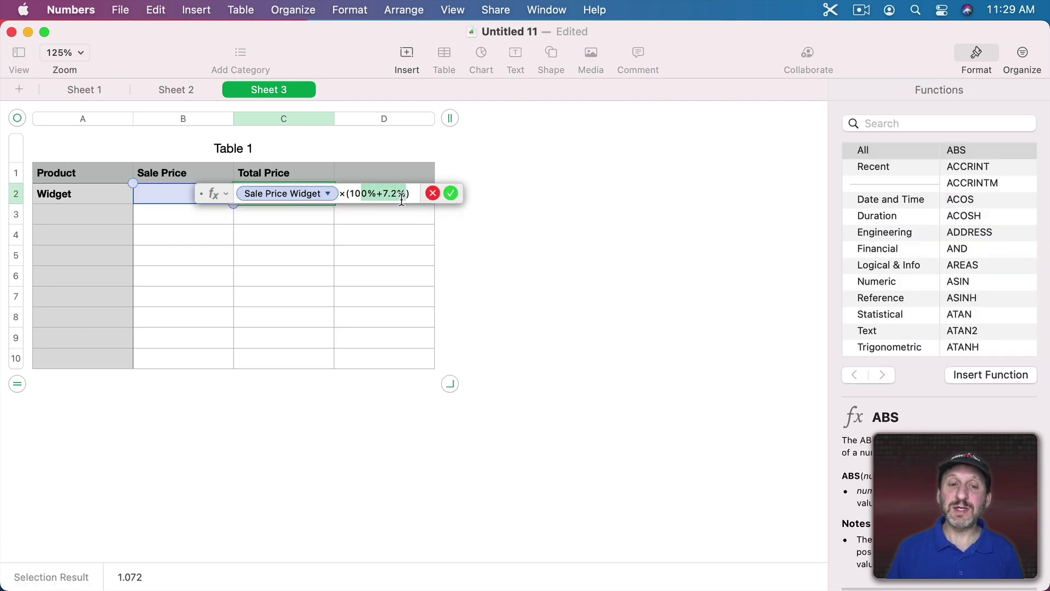
pyautogui.write('107.2%')
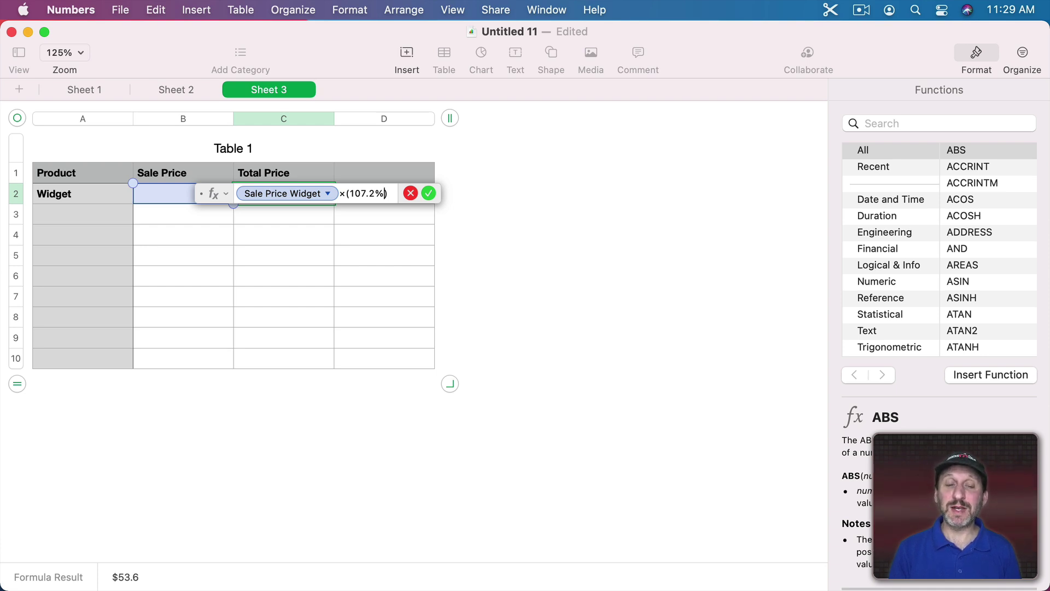
pyautogui.press('Return')
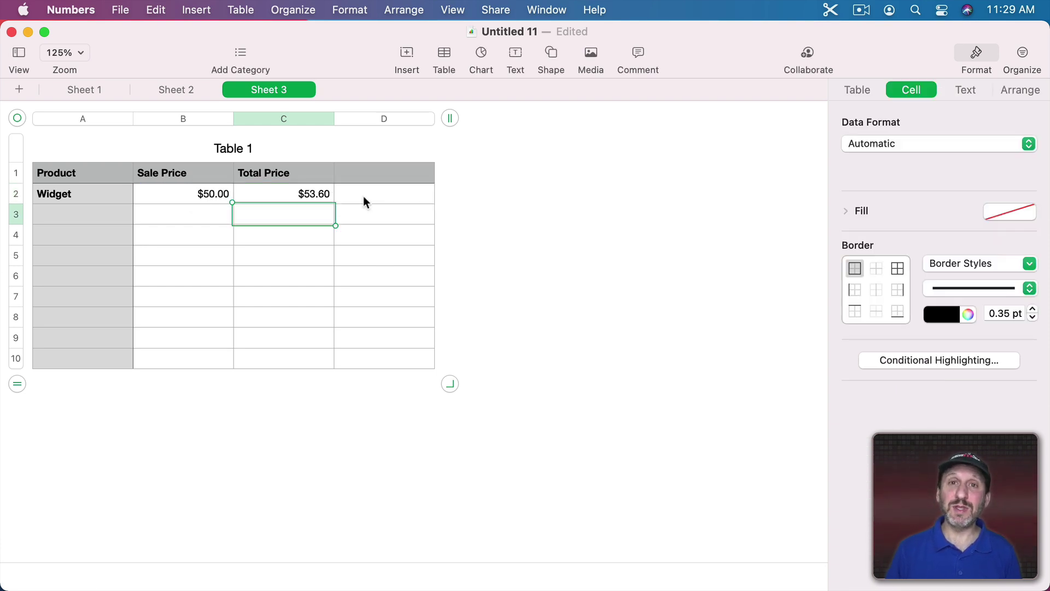